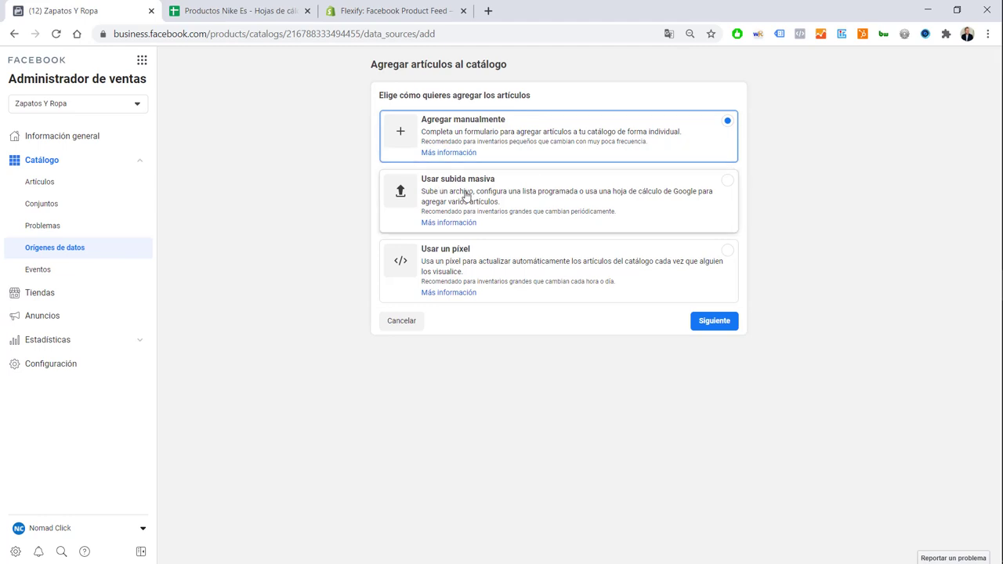
Step: Choose bulk upload with manual file upload for the catalog items, download the template, and continue to the file upload stage
{"action": "left_click", "coordinate": [505, 204]}
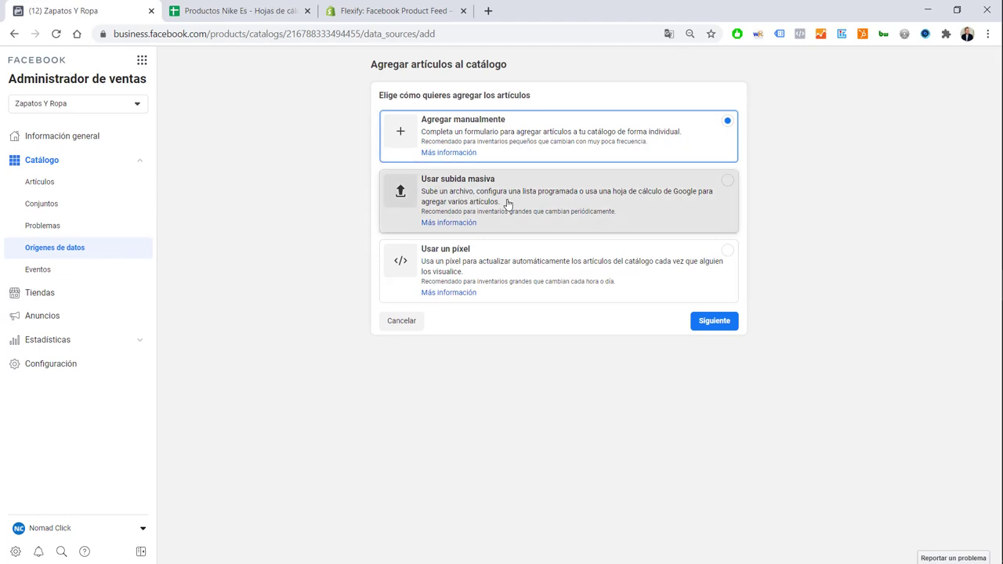
{"action": "left_click", "coordinate": [711, 322]}
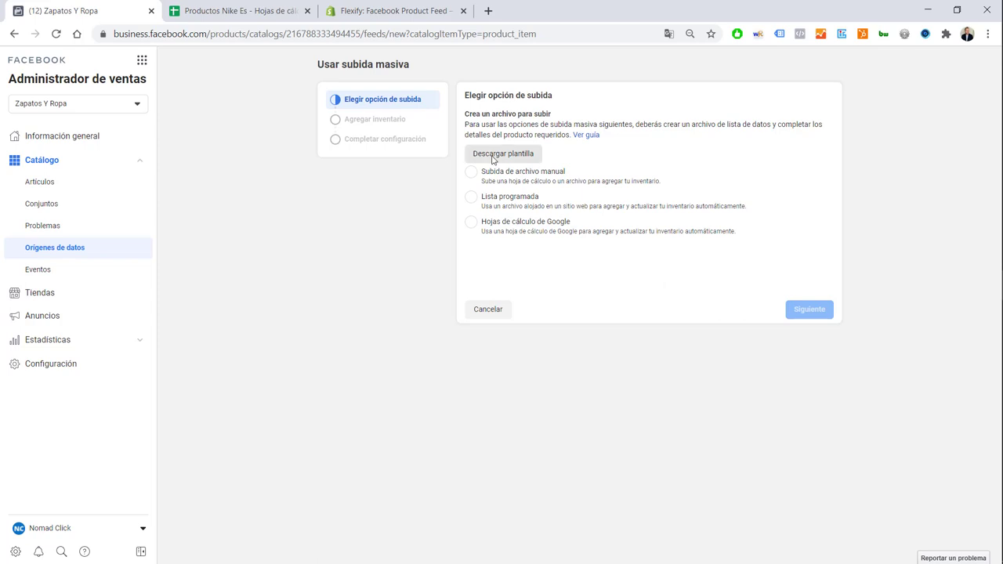
{"action": "left_click", "coordinate": [479, 180]}
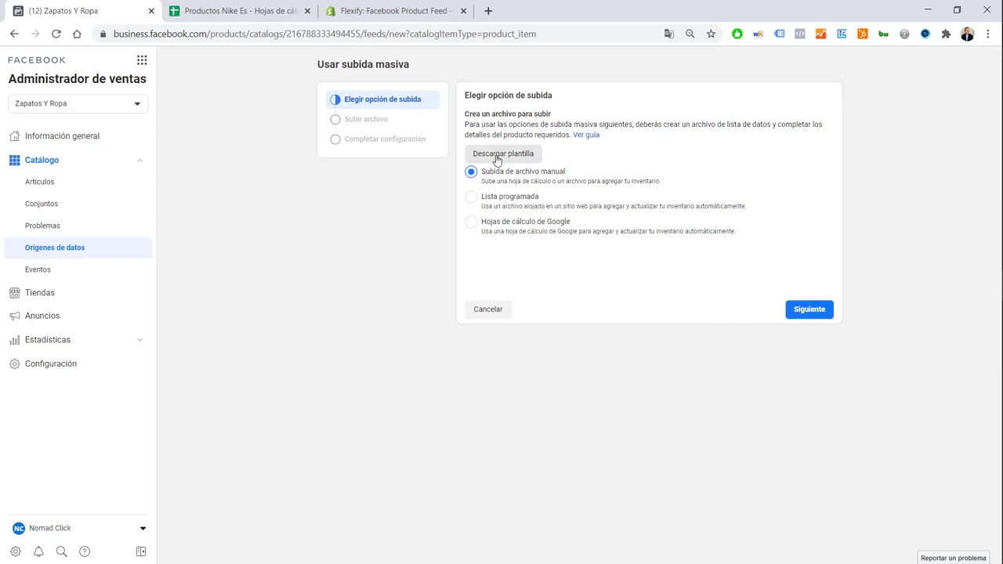
{"action": "left_click", "coordinate": [496, 160]}
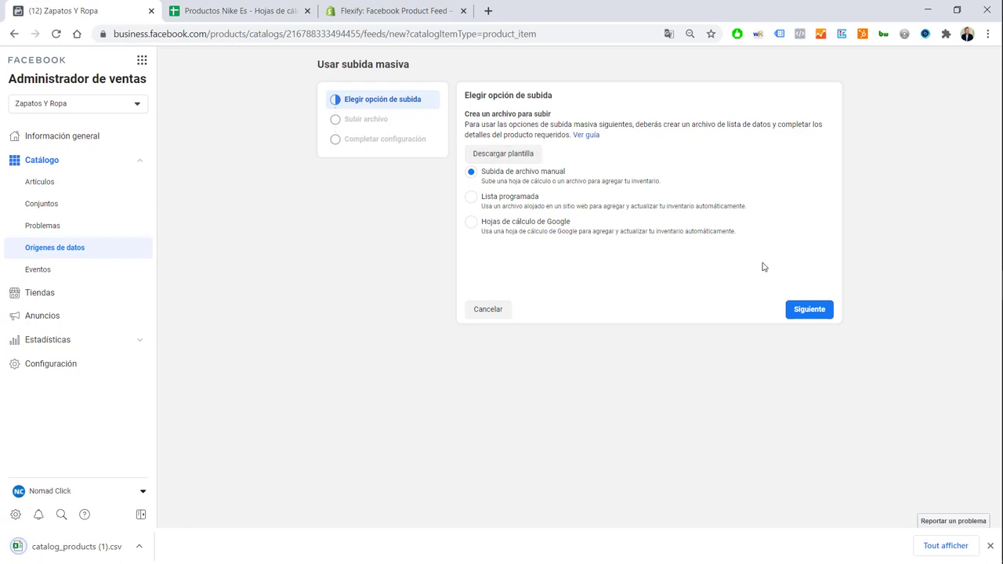
{"action": "left_click", "coordinate": [809, 310]}
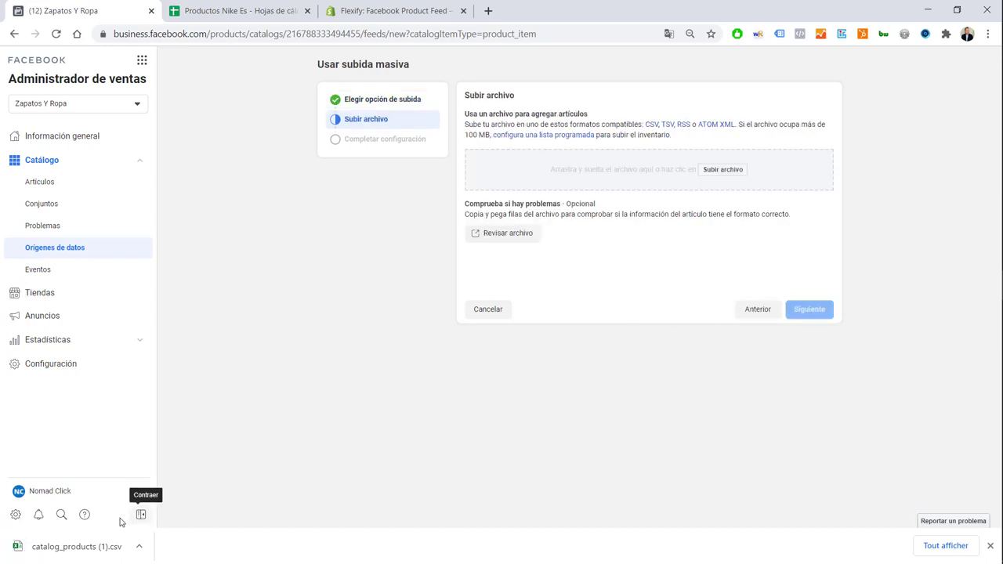
Step: Open the downloaded catalog_products (1).csv template and examine its required and optional columns, from id and title to color and size
{"action": "left_click", "coordinate": [77, 549]}
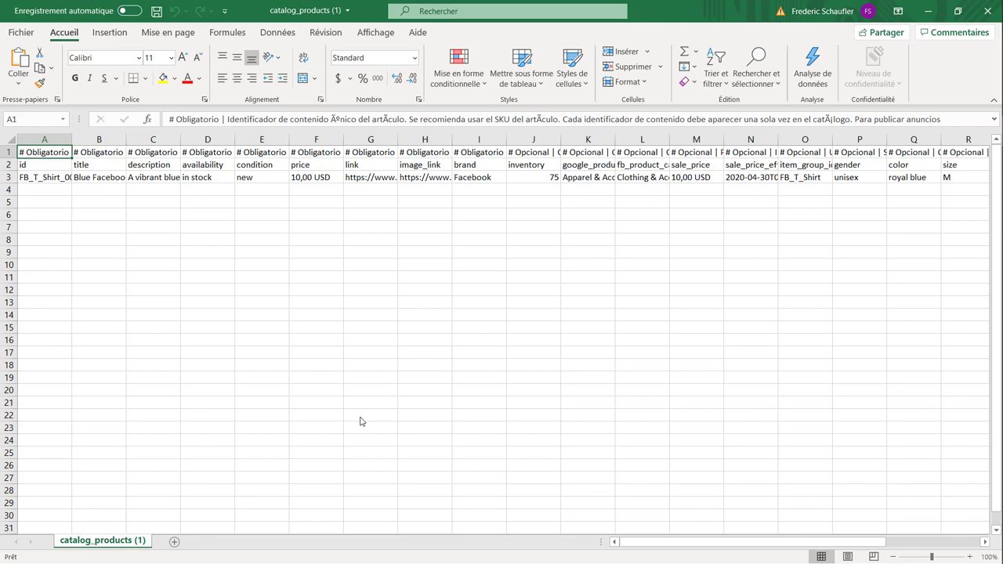
{"action": "mouse_move", "coordinate": [45, 139]}
{"action": "left_mouse_down"}
{"action": "mouse_move", "coordinate": [147, 151]}
{"action": "mouse_move", "coordinate": [955, 138]}
{"action": "left_mouse_up"}
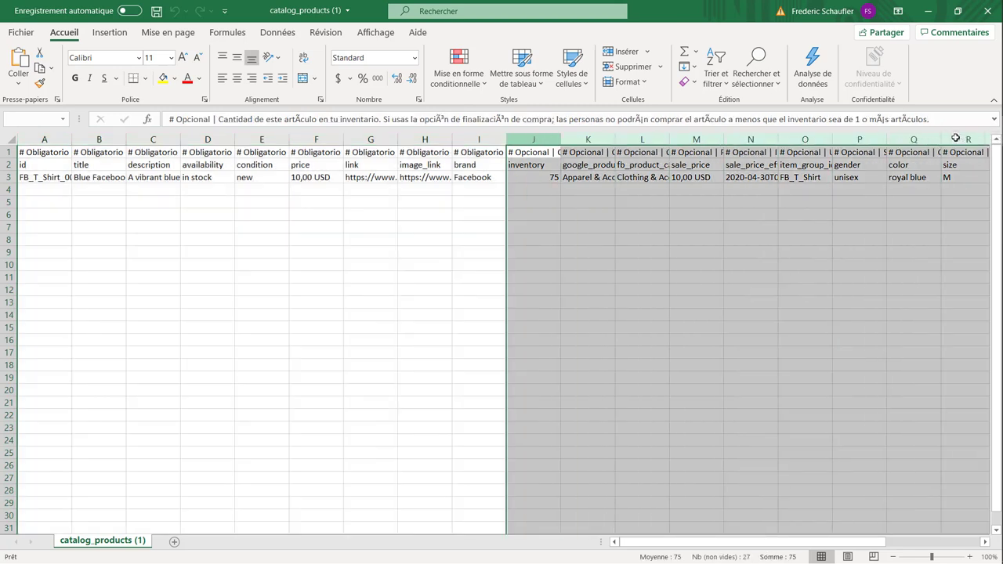
{"action": "left_click", "coordinate": [47, 164]}
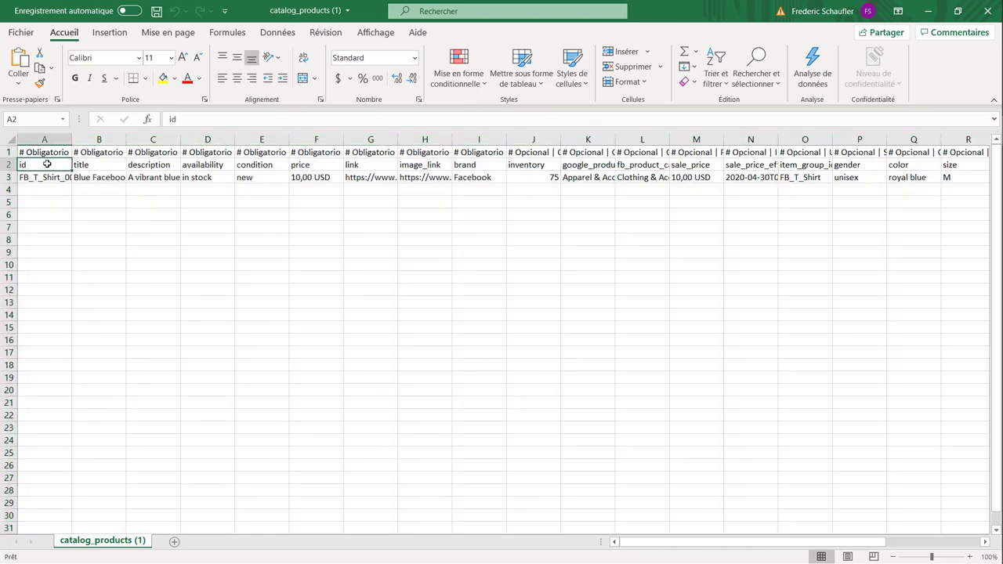
{"action": "left_click", "coordinate": [88, 166]}
{"action": "left_click", "coordinate": [145, 165]}
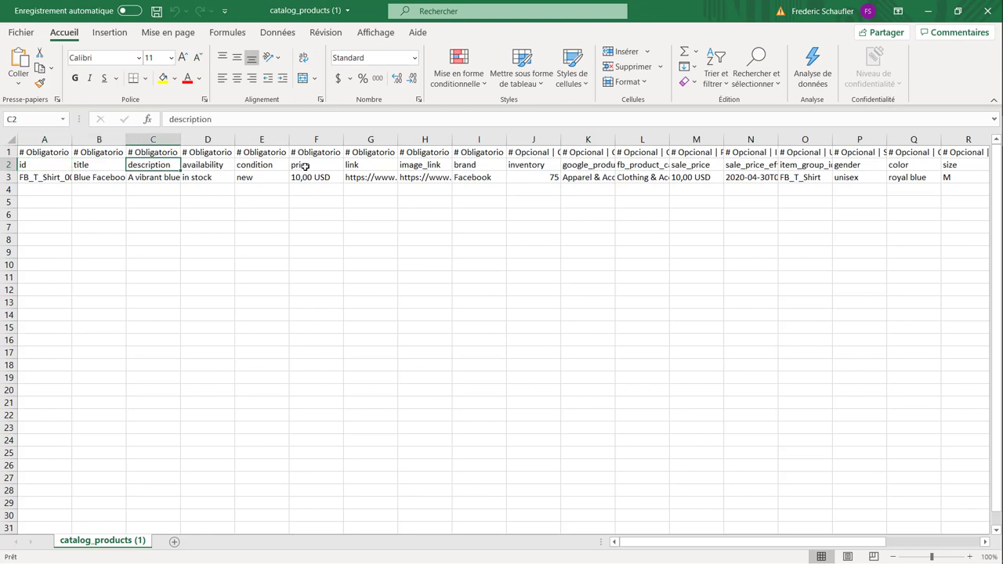
{"action": "left_click", "coordinate": [637, 164]}
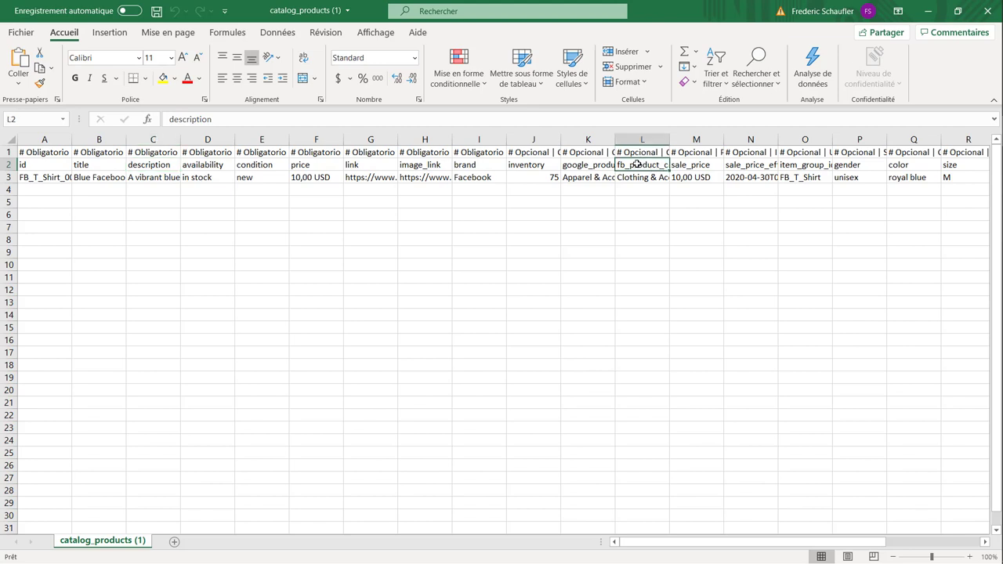
{"action": "left_click", "coordinate": [899, 164]}
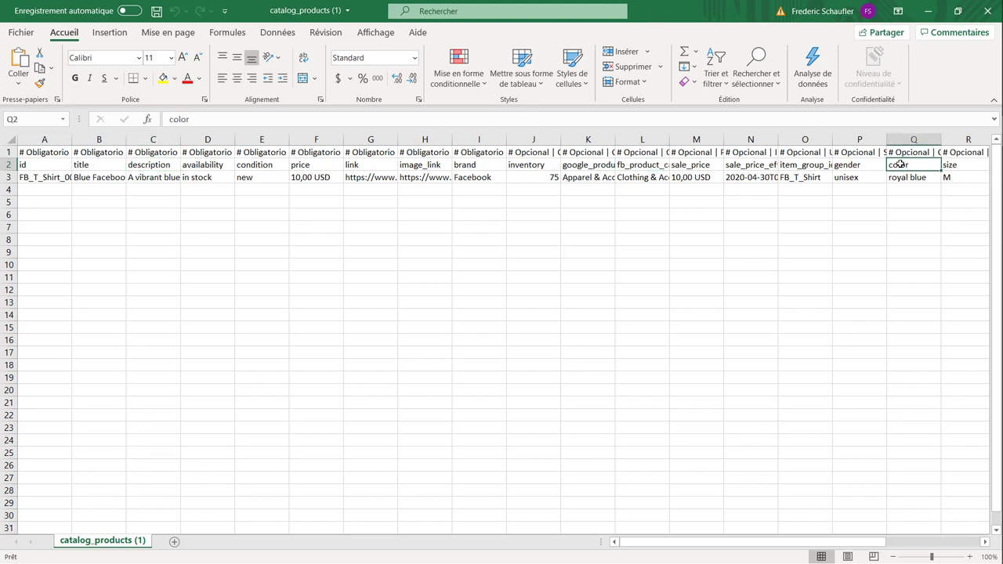
{"action": "left_click", "coordinate": [949, 167]}
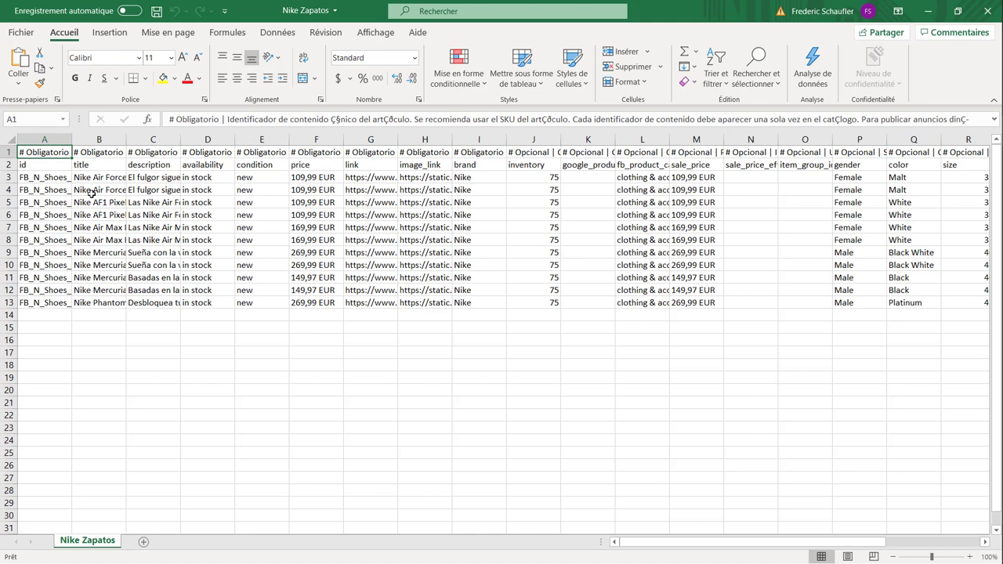
Step: Examine the product ids in the id column of the Nike Zapatos sheet, rows 3 to 13
{"action": "left_click", "coordinate": [91, 193]}
{"action": "left_click", "coordinate": [48, 177]}
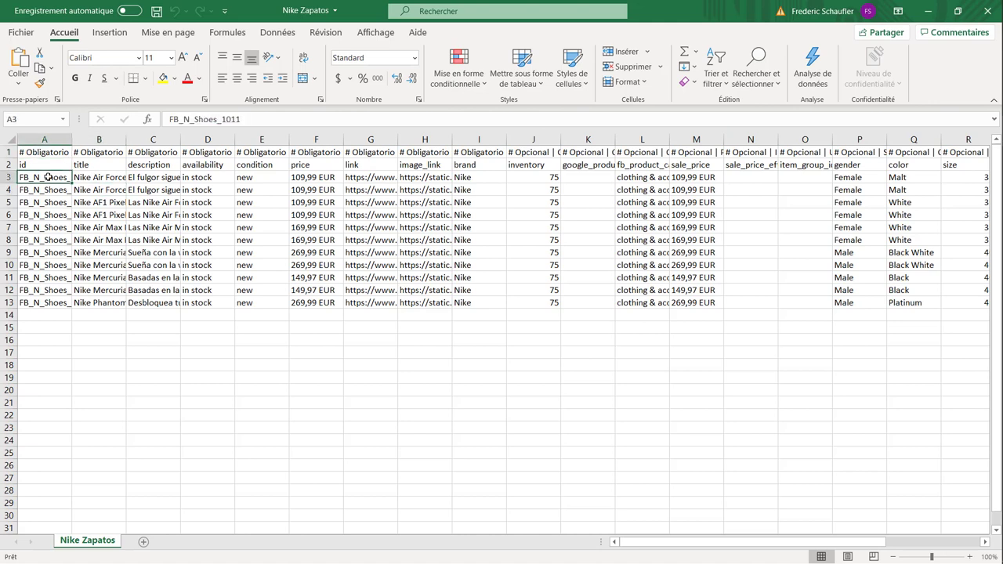
{"action": "left_click", "coordinate": [49, 190]}
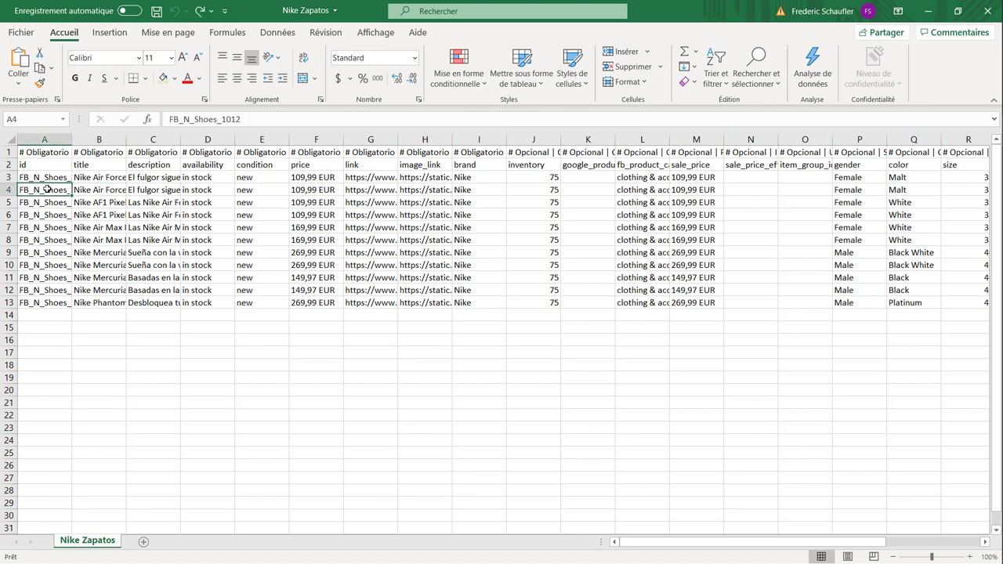
{"action": "left_click_drag", "start_coordinate": [45, 179], "coordinate": [38, 302]}
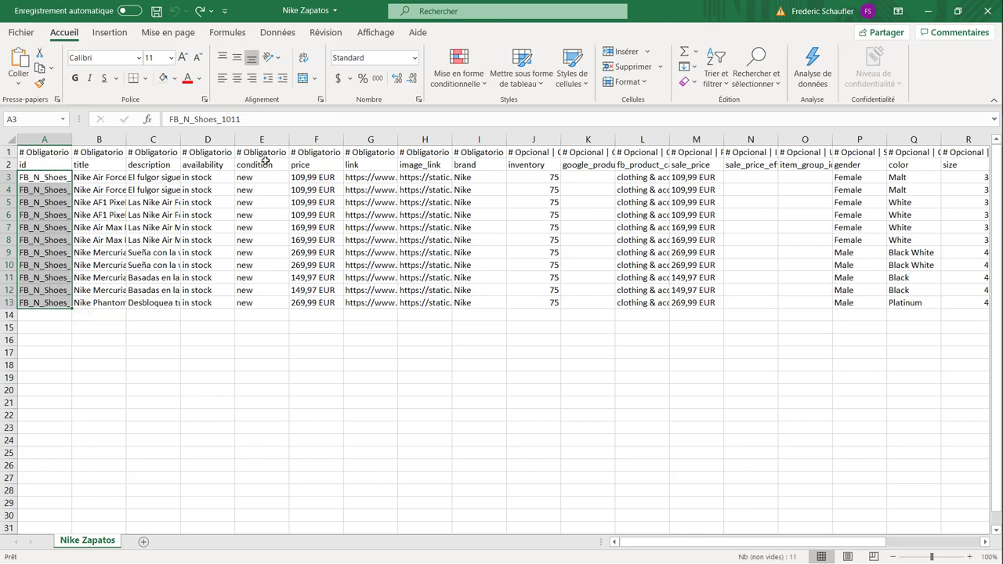
Step: Fill the required columns A to I, from id to brand, with light green
{"action": "left_click_drag", "start_coordinate": [67, 140], "coordinate": [479, 146]}
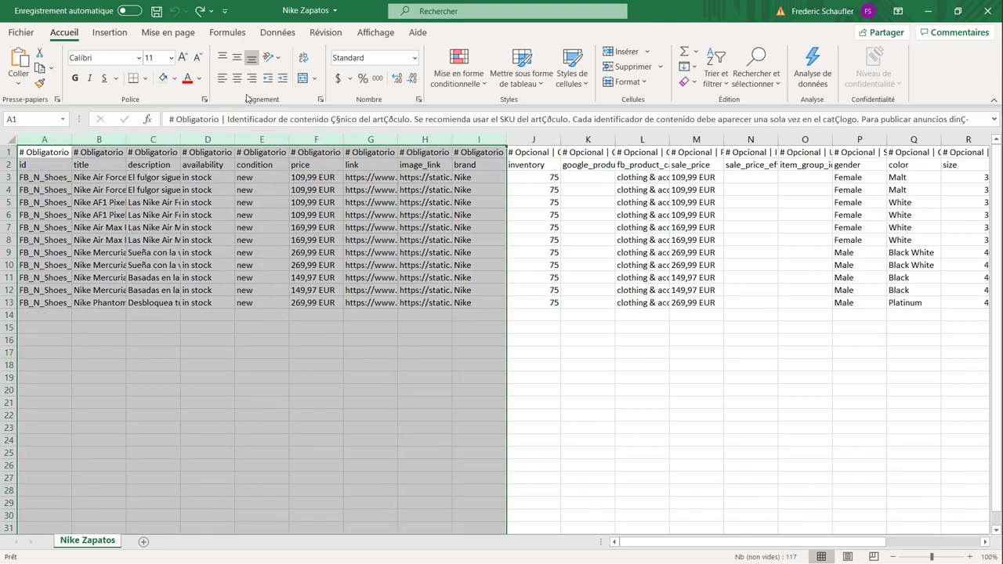
{"action": "left_click", "coordinate": [174, 79]}
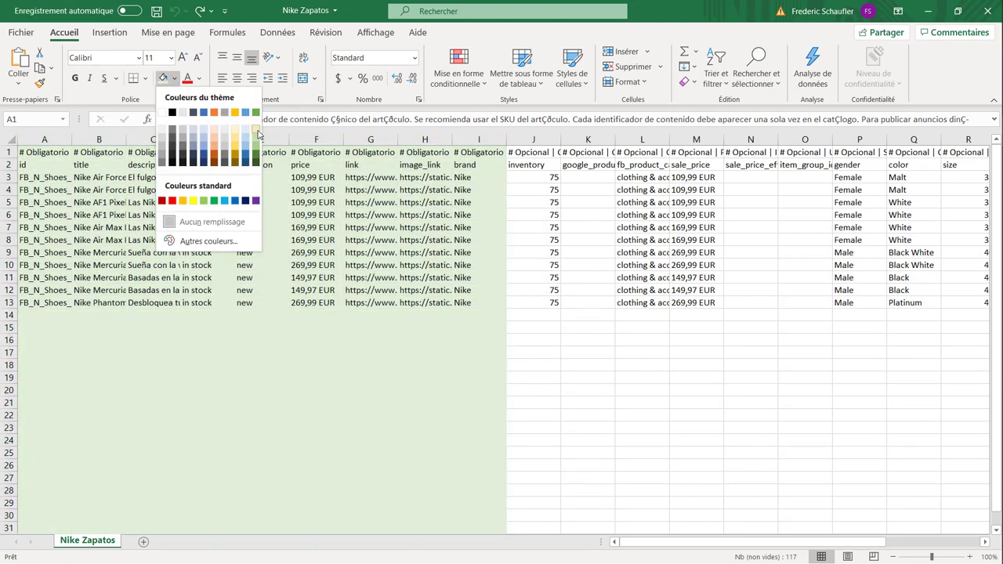
{"action": "left_click", "coordinate": [255, 128]}
{"action": "left_click", "coordinate": [82, 214]}
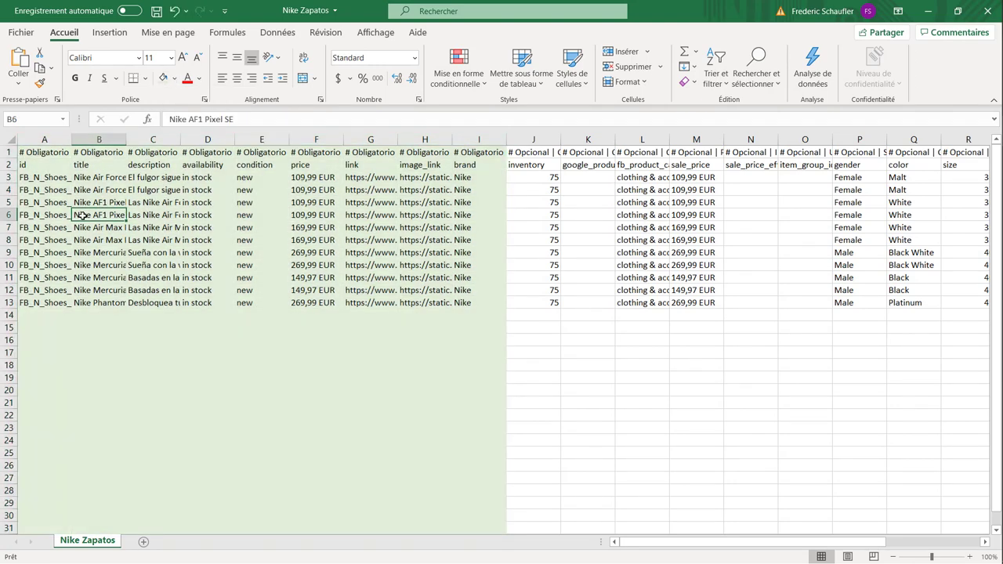
Step: Widen the id, title and description columns so their contents can be read
{"action": "left_click", "coordinate": [52, 165]}
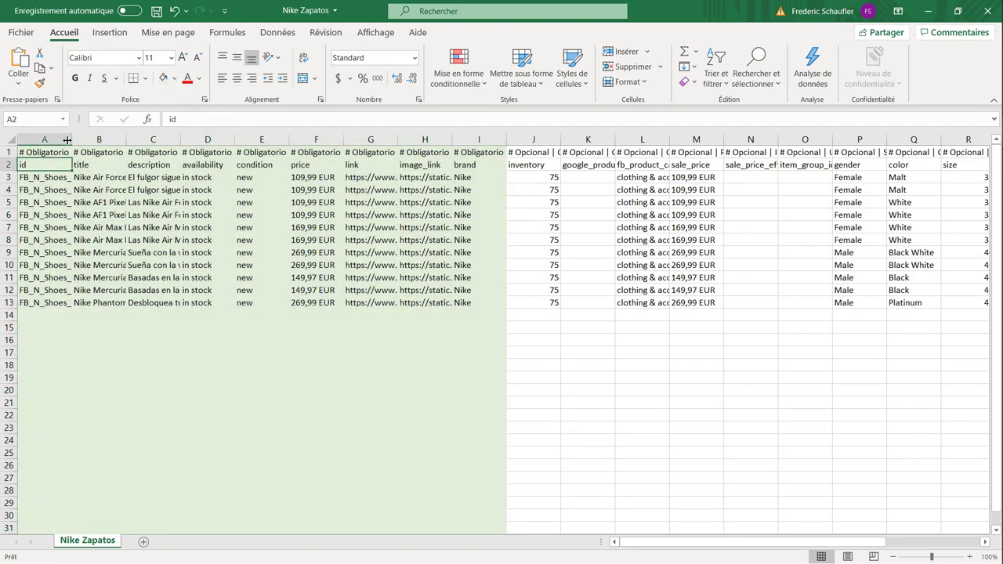
{"action": "left_click_drag", "start_coordinate": [71, 141], "coordinate": [139, 145]}
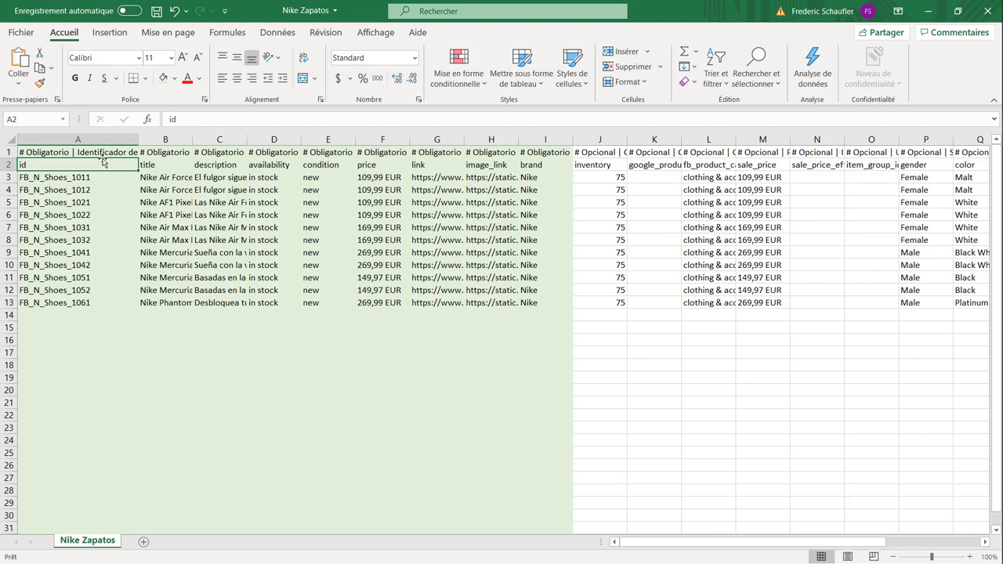
{"action": "left_click_drag", "start_coordinate": [102, 161], "coordinate": [80, 304]}
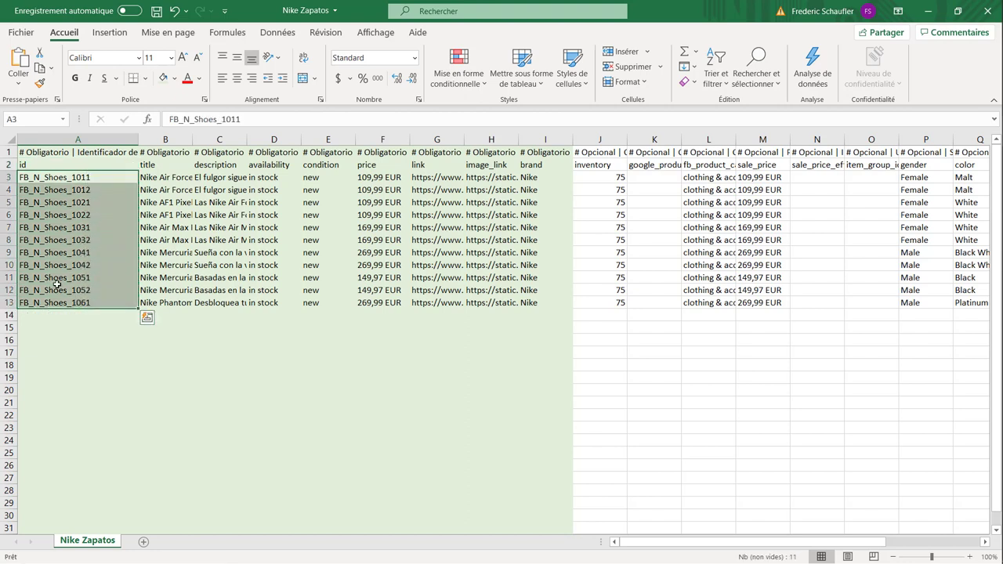
{"action": "left_click", "coordinate": [184, 139]}
{"action": "left_click_drag", "start_coordinate": [192, 140], "coordinate": [373, 140]}
{"action": "left_click", "coordinate": [322, 176]}
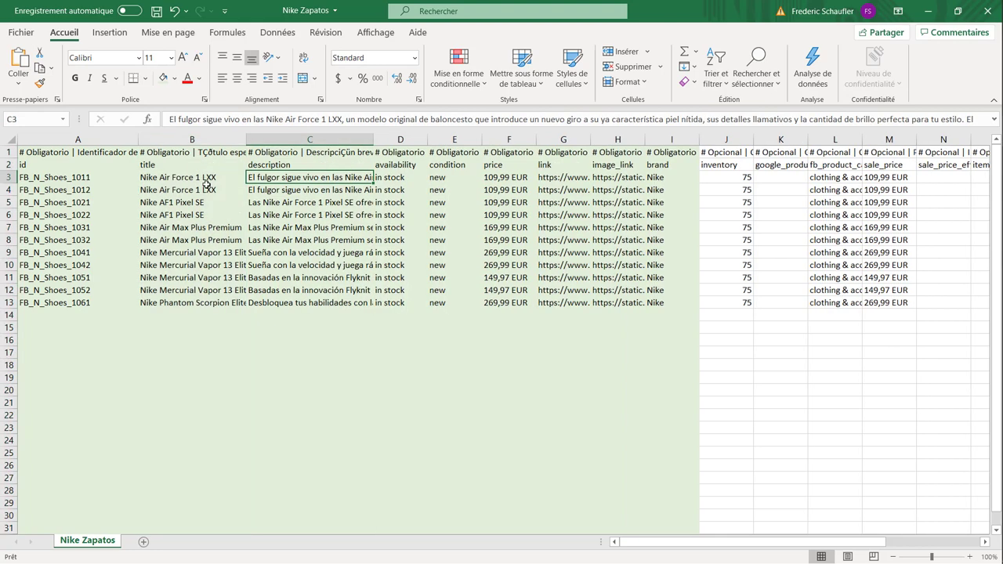
Step: Compare the titles and descriptions of the two Nike Air Force 1 LXX rows
{"action": "left_click", "coordinate": [201, 178]}
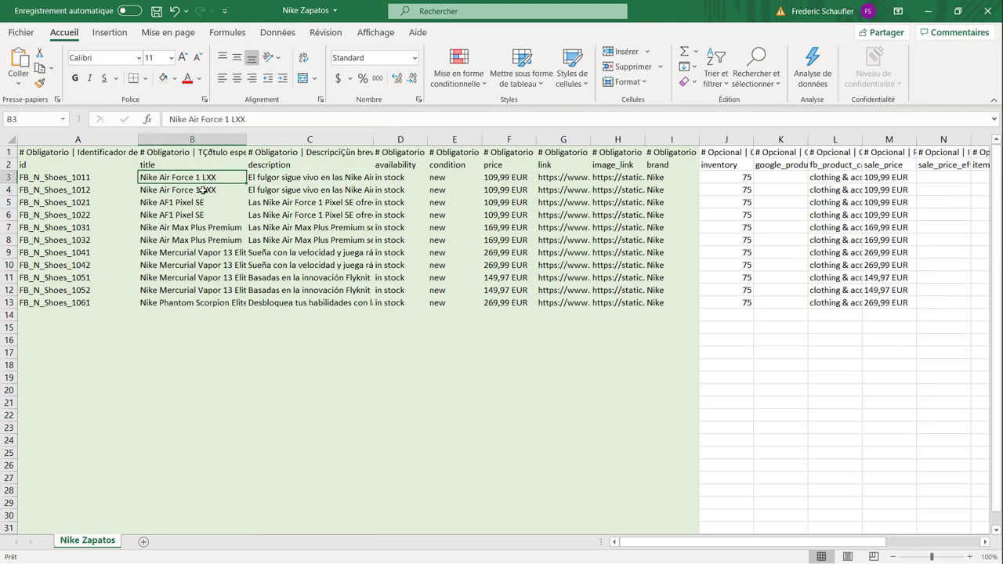
{"action": "left_click", "coordinate": [201, 188]}
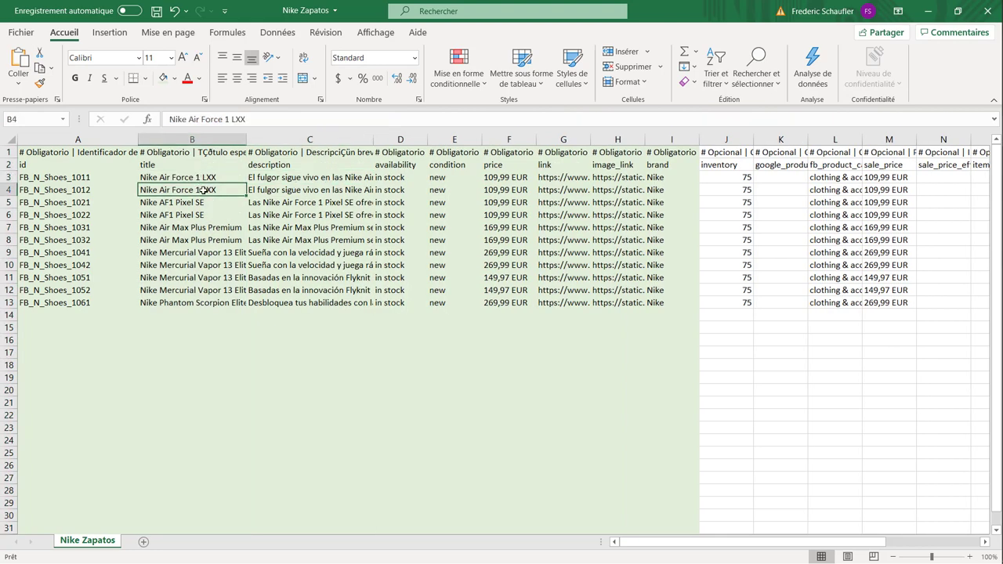
{"action": "left_click", "coordinate": [271, 177]}
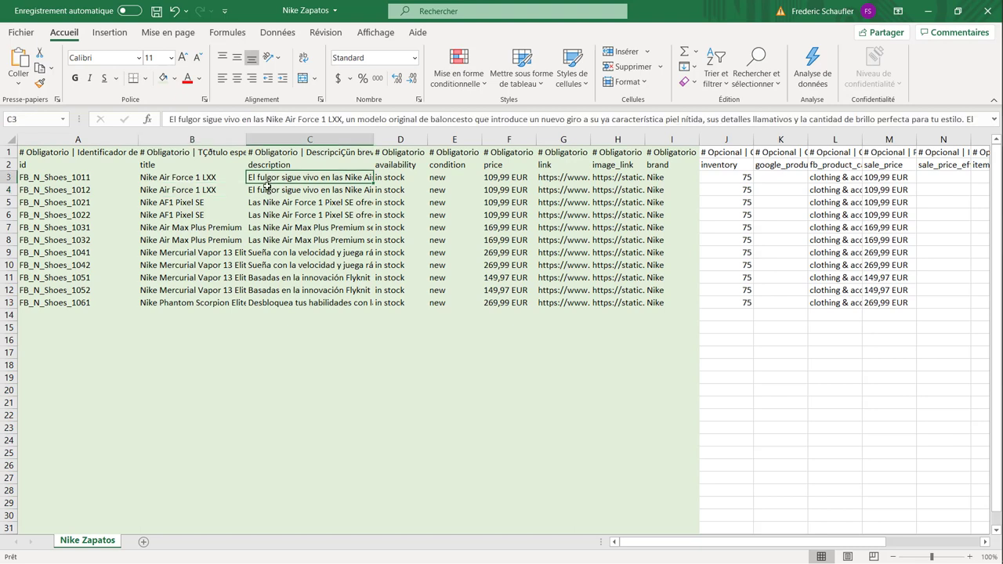
{"action": "left_click", "coordinate": [267, 190]}
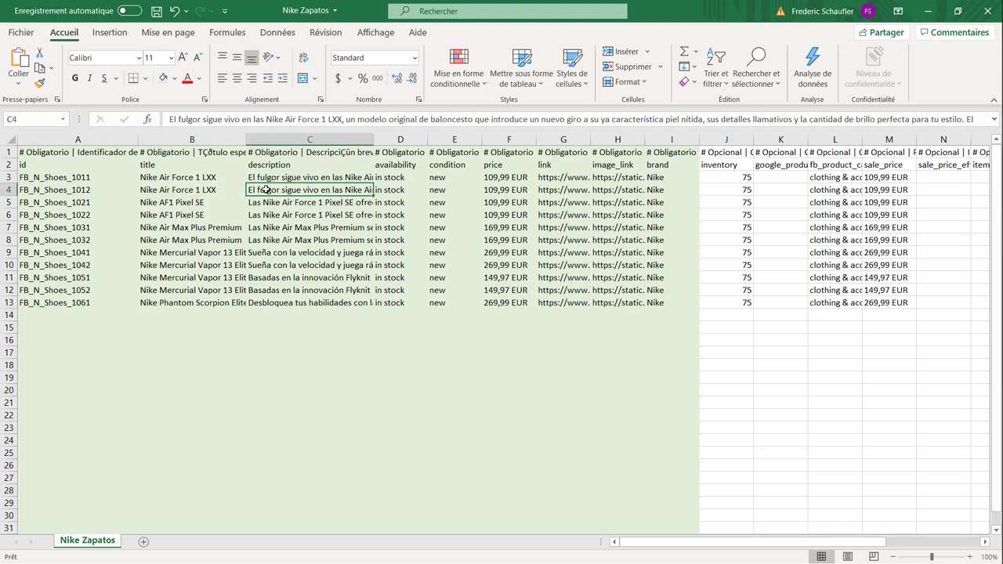
{"action": "left_click_drag", "start_coordinate": [219, 179], "coordinate": [267, 192]}
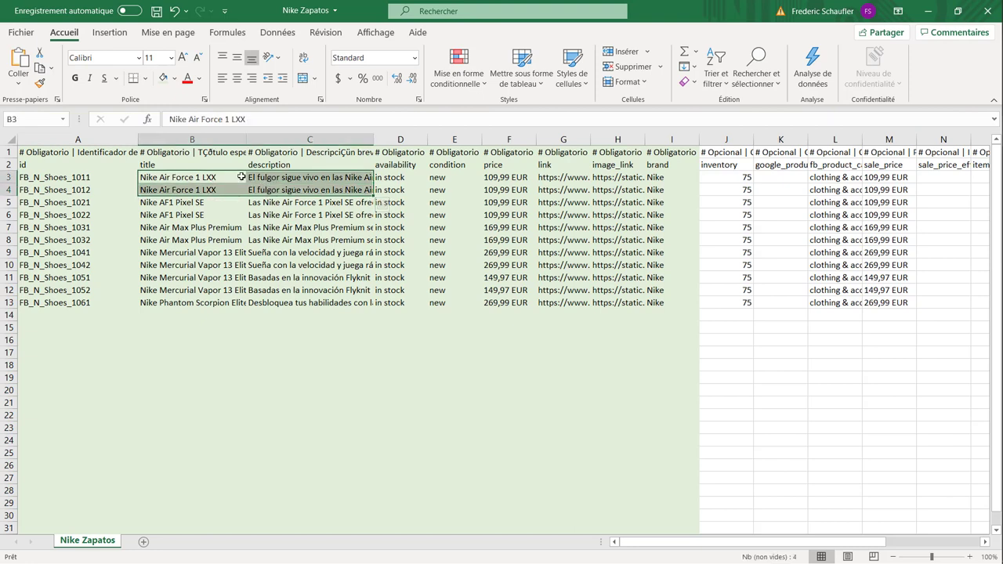
Step: Check the supported values and format requirements of the availability, condition and price columns
{"action": "left_click", "coordinate": [401, 140]}
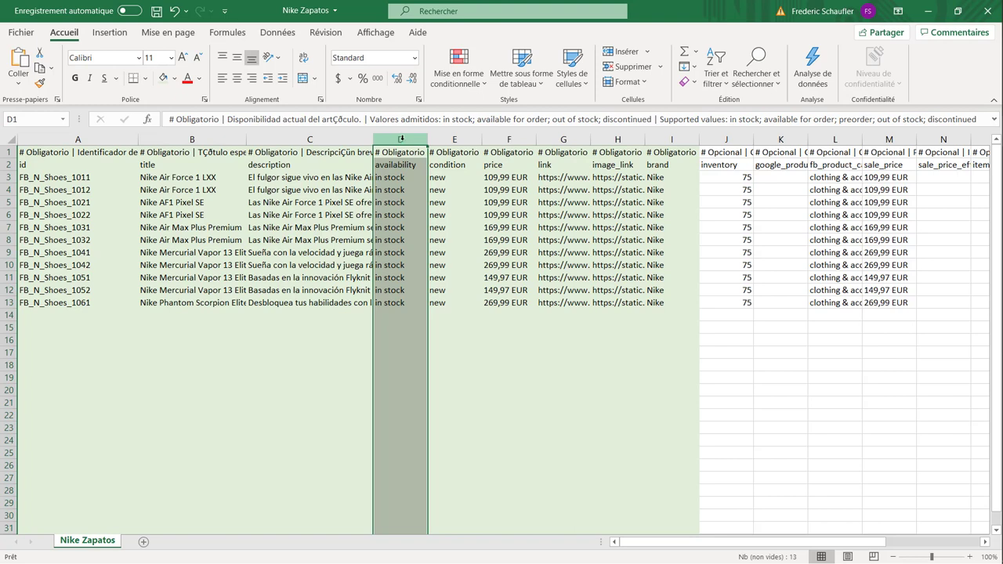
{"action": "left_click", "coordinate": [454, 140]}
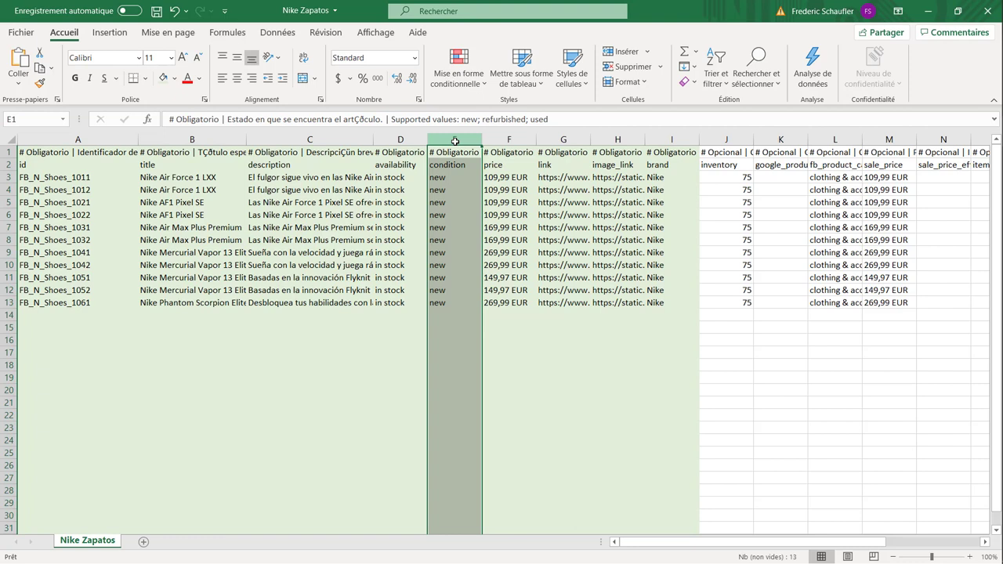
{"action": "left_click", "coordinate": [500, 144]}
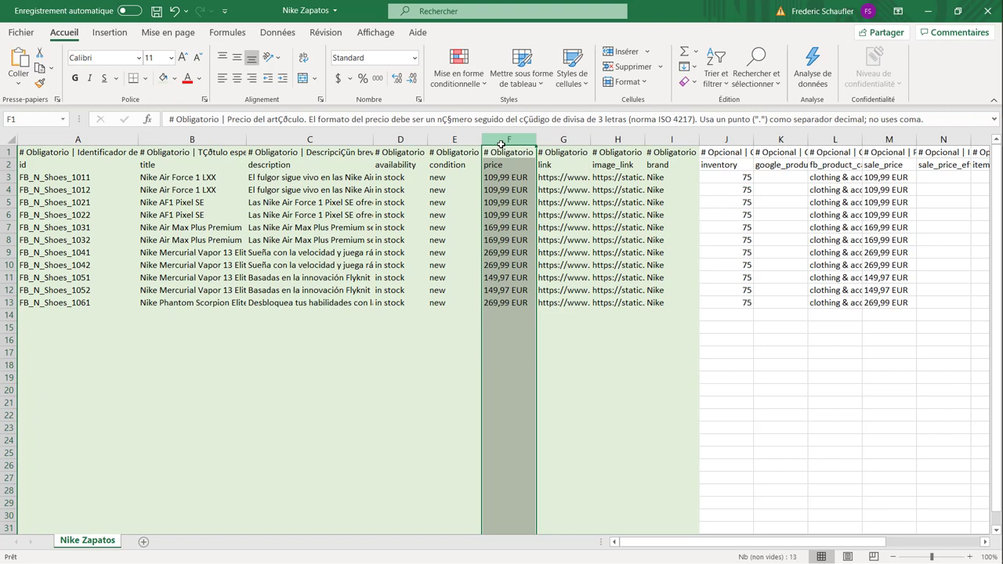
Step: Enter a $ sign in cell F14 below the prices and clear it again
{"action": "left_click", "coordinate": [485, 319]}
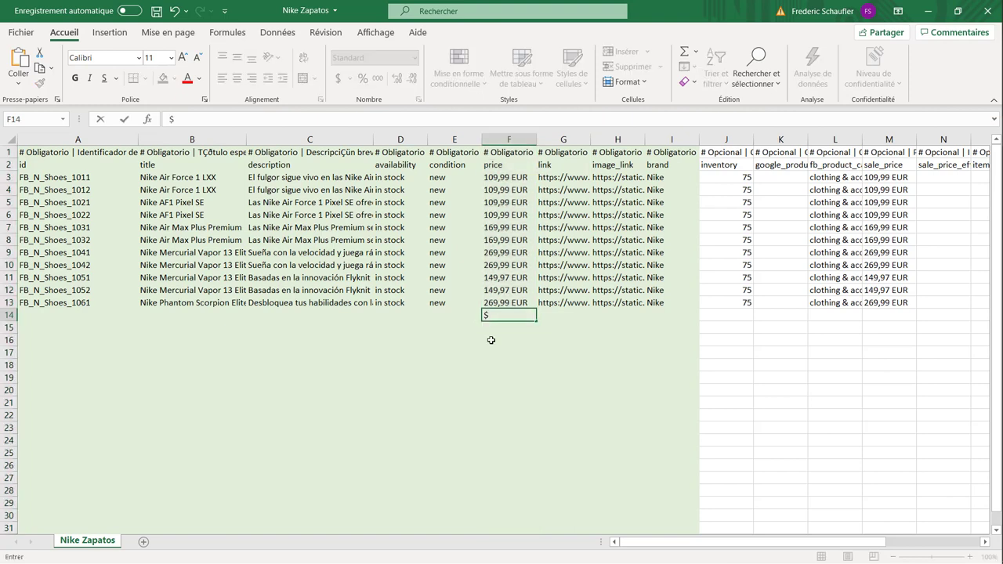
{"action": "left_click", "coordinate": [489, 340]}
{"action": "left_click", "coordinate": [488, 315]}
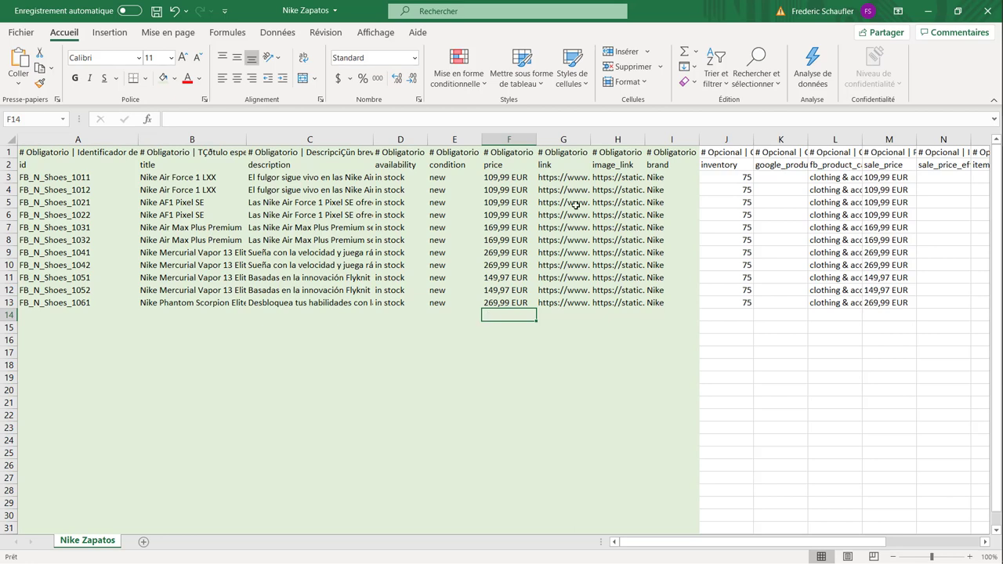
Step: Check the header requirements of the link, image_link and brand columns
{"action": "left_click", "coordinate": [562, 138]}
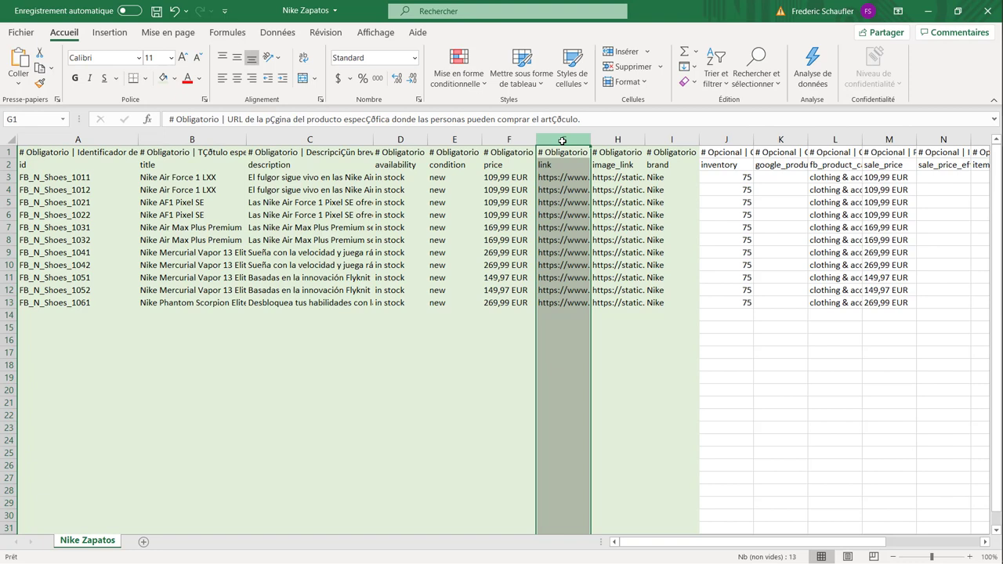
{"action": "left_click", "coordinate": [618, 140]}
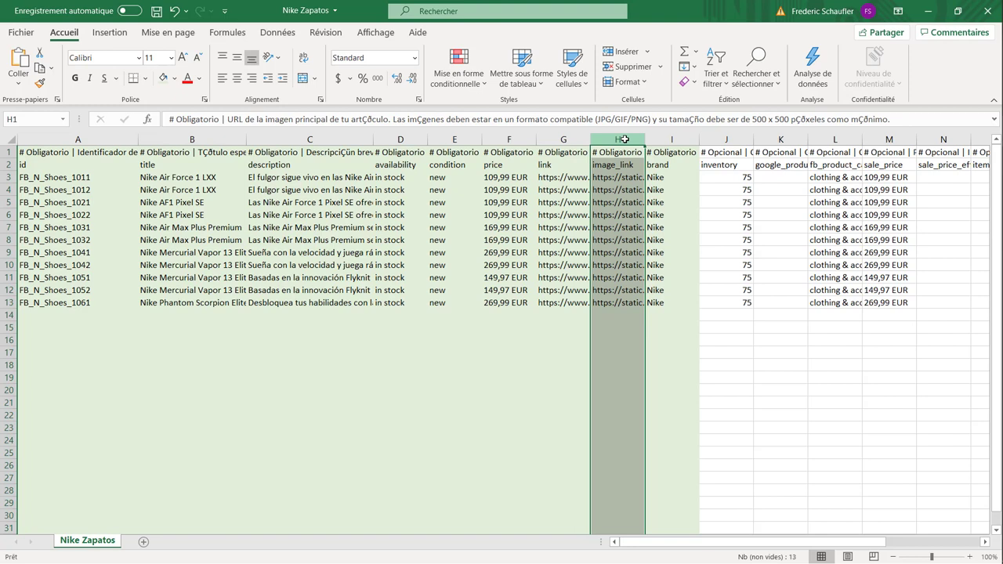
{"action": "left_click", "coordinate": [675, 141]}
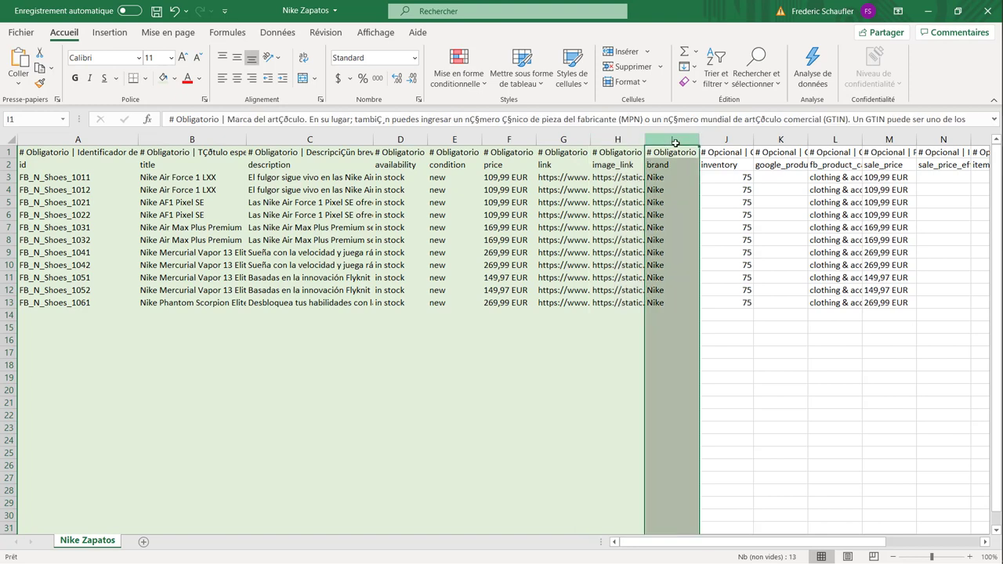
Step: Review the optional columns from inventory onward and check the fb_product_category header requirements
{"action": "left_click", "coordinate": [726, 161]}
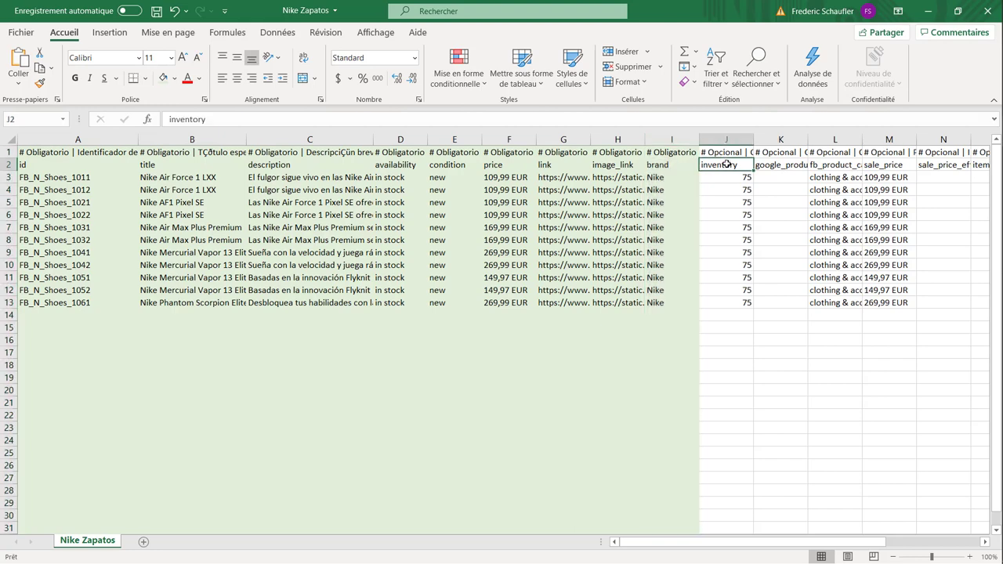
{"action": "left_click_drag", "start_coordinate": [726, 141], "coordinate": [967, 146]}
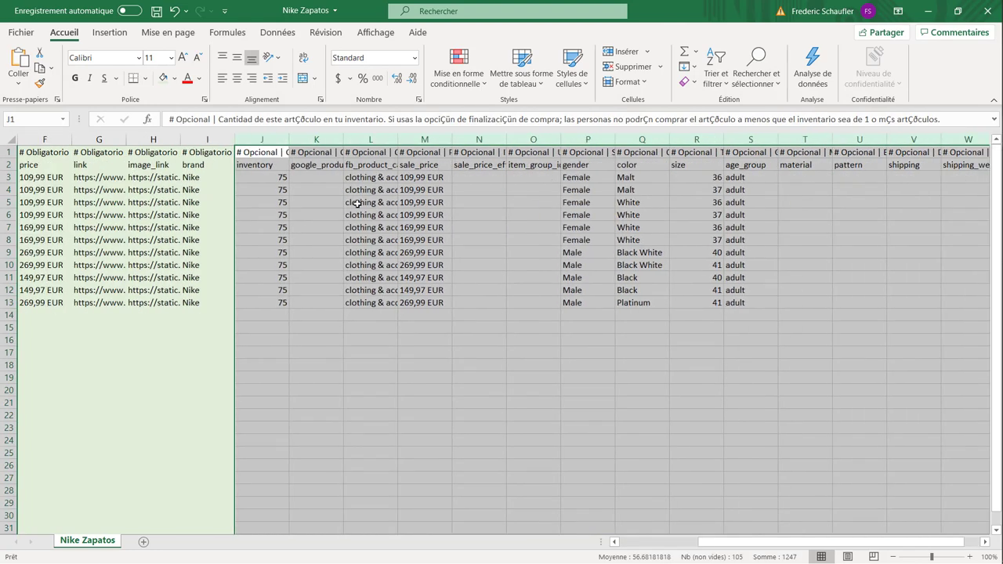
{"action": "left_click", "coordinate": [511, 192]}
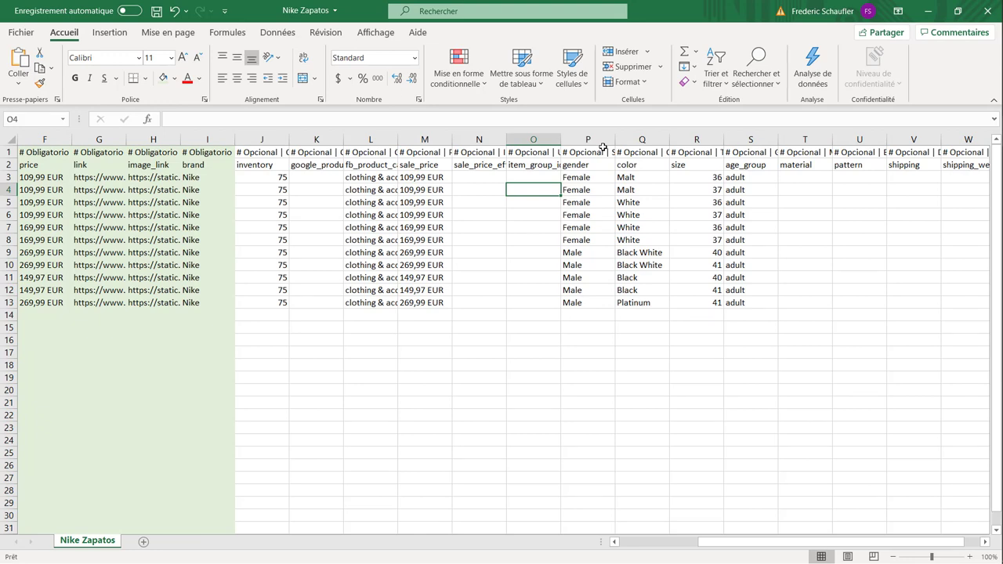
{"action": "left_click", "coordinate": [372, 139]}
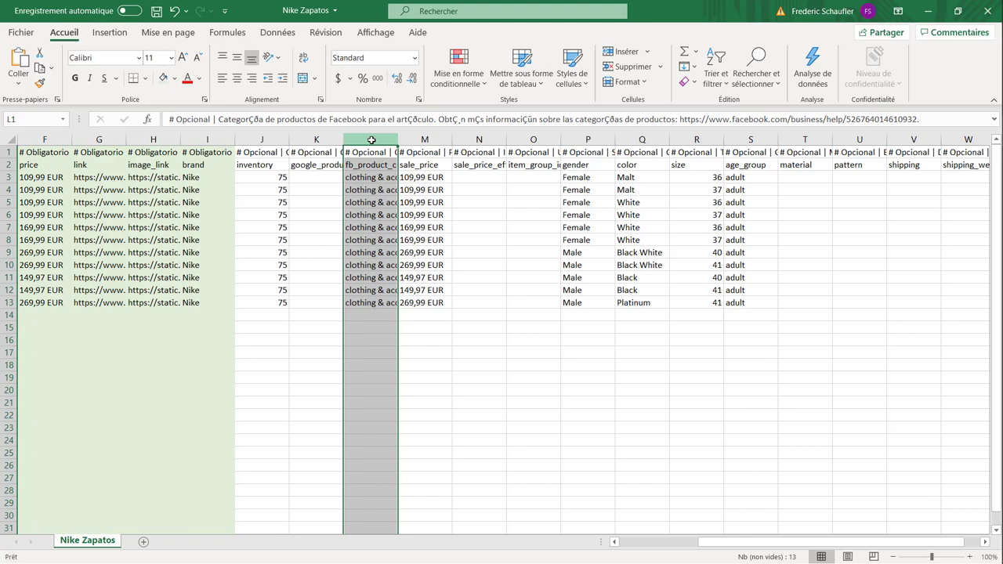
Step: Open the fb_product_categories file from the desktop to look up Facebook's product categories
{"action": "key", "text": "super+d"}
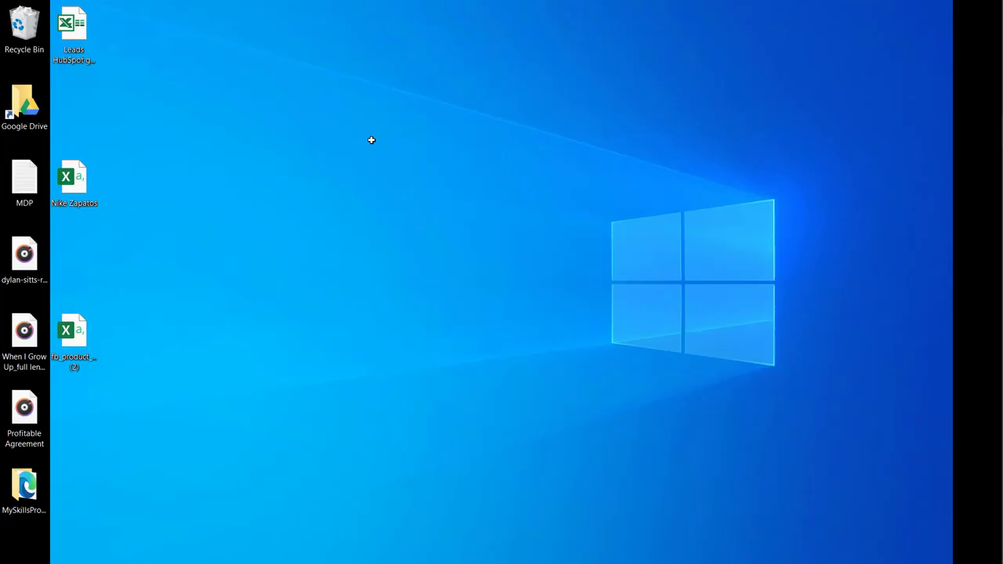
{"action": "double_click", "coordinate": [75, 338]}
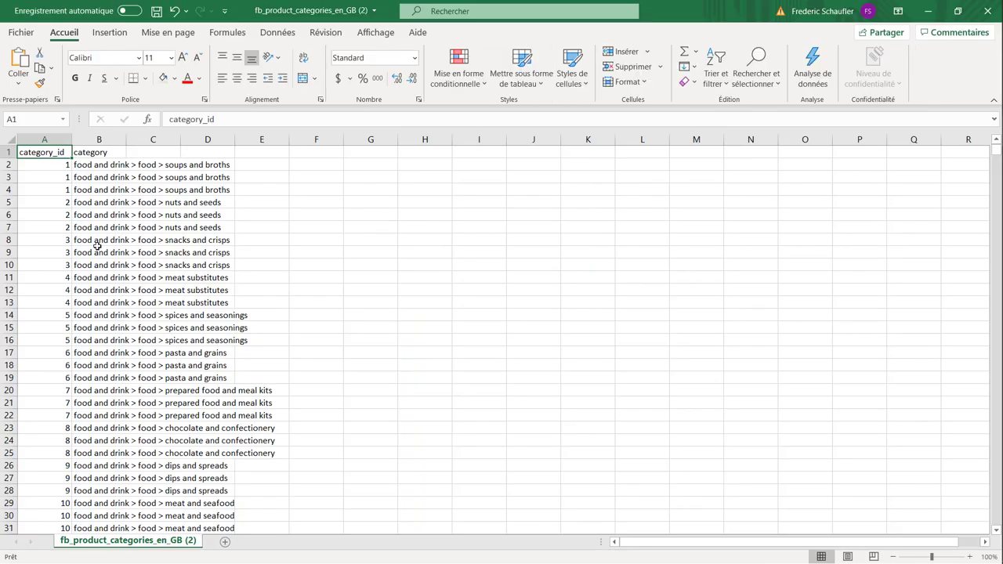
{"action": "left_click", "coordinate": [98, 251]}
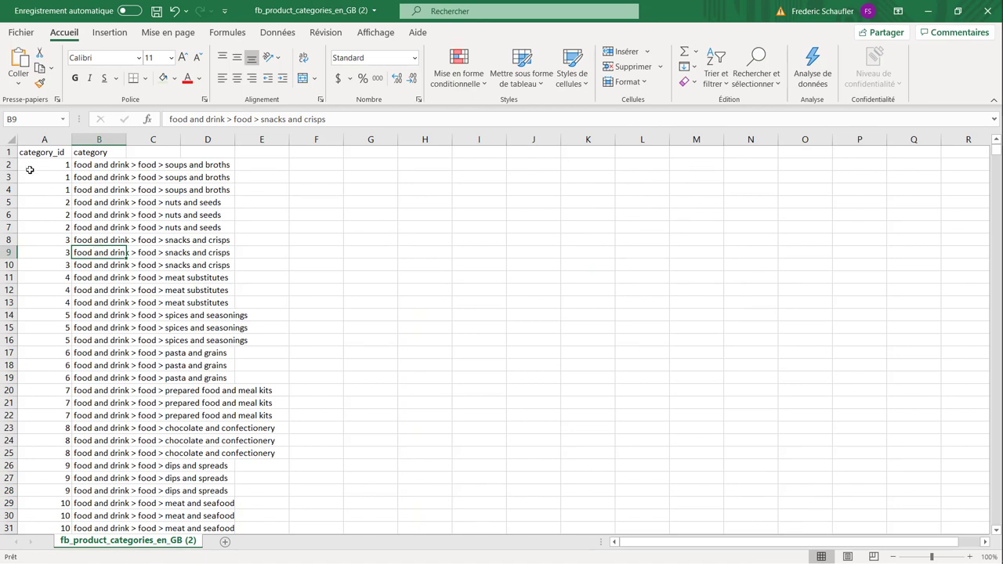
Step: Add a filter to the category list and show only the "clothing & accessories > shoes and footwear" rows
{"action": "left_click", "coordinate": [10, 142]}
{"action": "key", "text": "ctrl+shift+l"}
{"action": "left_click", "coordinate": [120, 152]}
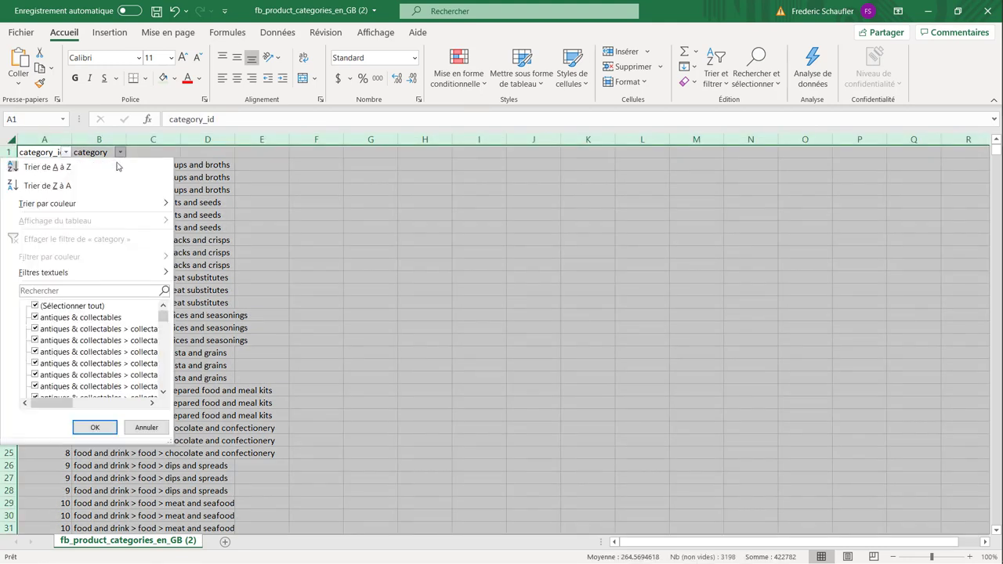
{"action": "type", "text": "shoes"}
{"action": "left_click_drag", "start_coordinate": [158, 441], "coordinate": [500, 503]}
{"action": "left_click", "coordinate": [34, 306]}
{"action": "left_click", "coordinate": [35, 328]}
{"action": "left_click", "coordinate": [423, 489]}
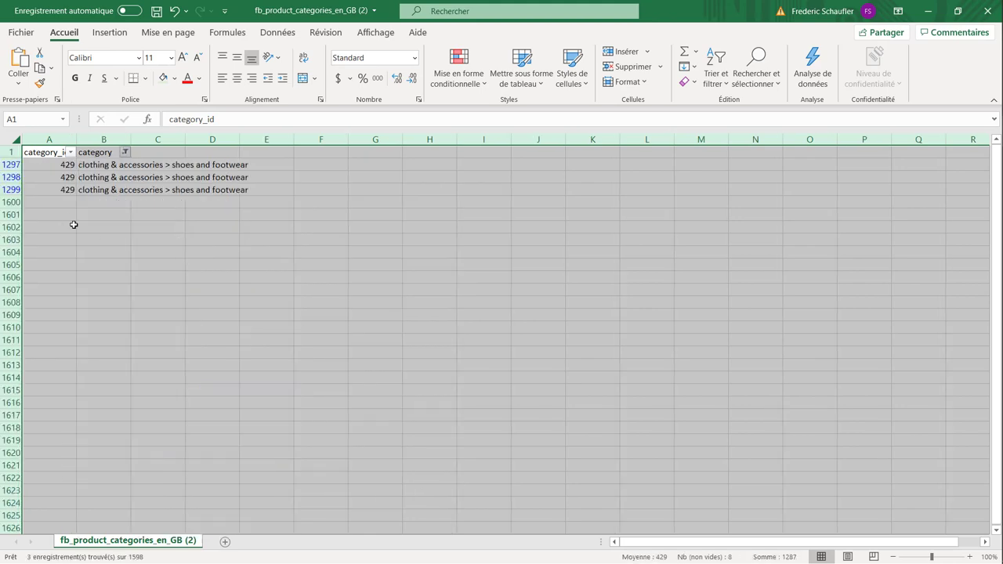
{"action": "left_click", "coordinate": [80, 177]}
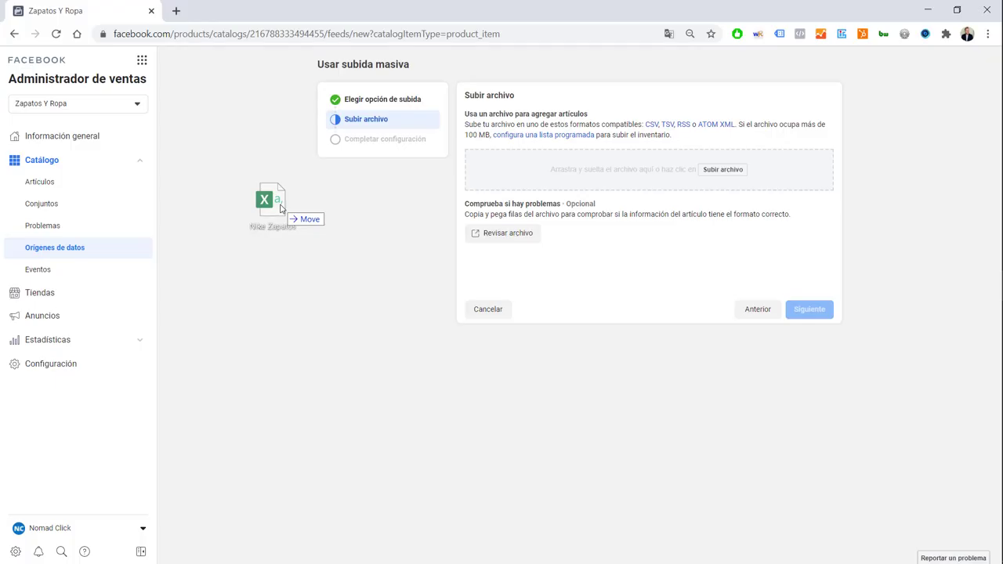
Step: Try to bulk upload Nike Zapatos.csv with EUR – Euro as the default currency, and cancel the upload
{"action": "left_click_drag", "start_coordinate": [280, 207], "coordinate": [635, 175]}
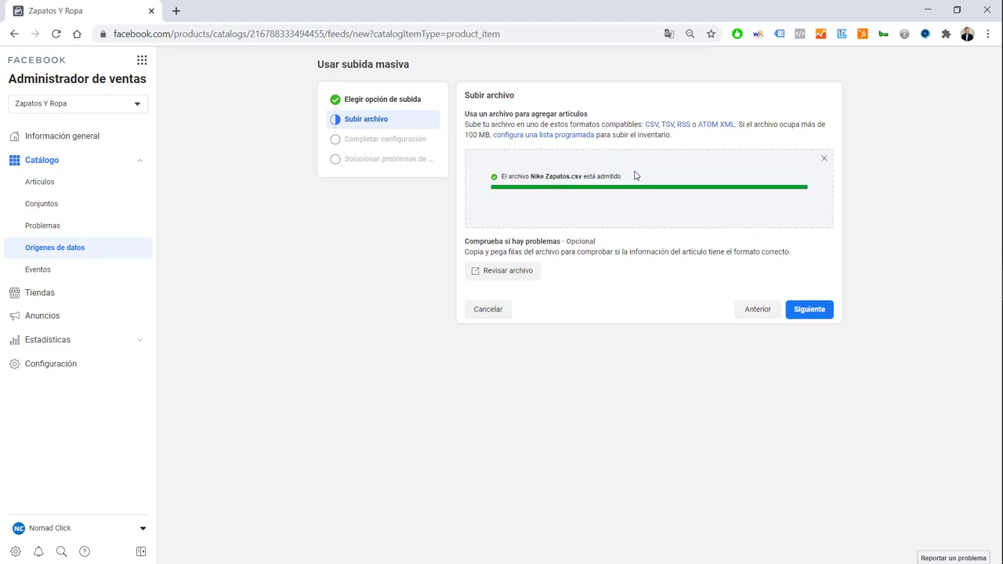
{"action": "left_click", "coordinate": [817, 316]}
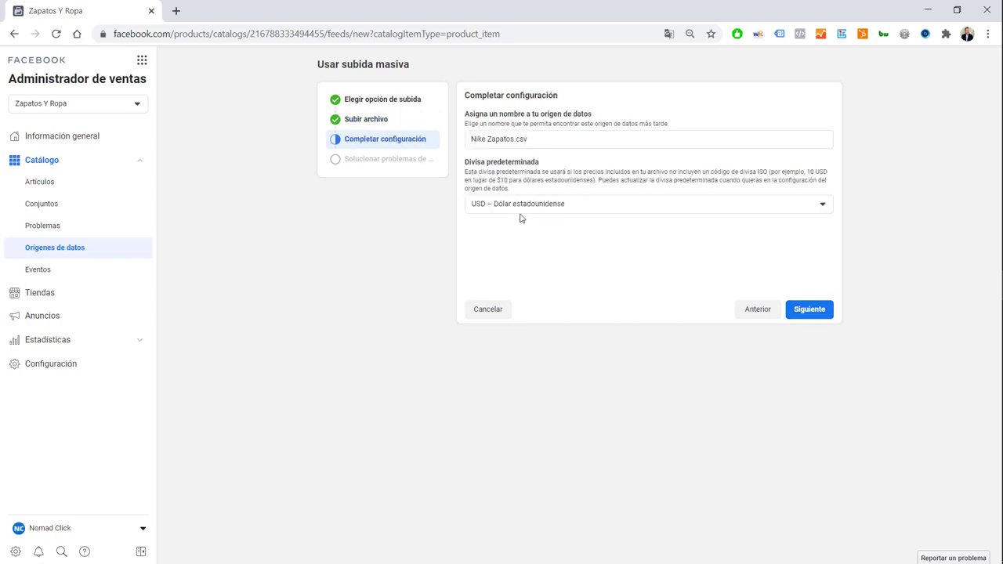
{"action": "left_click", "coordinate": [515, 205]}
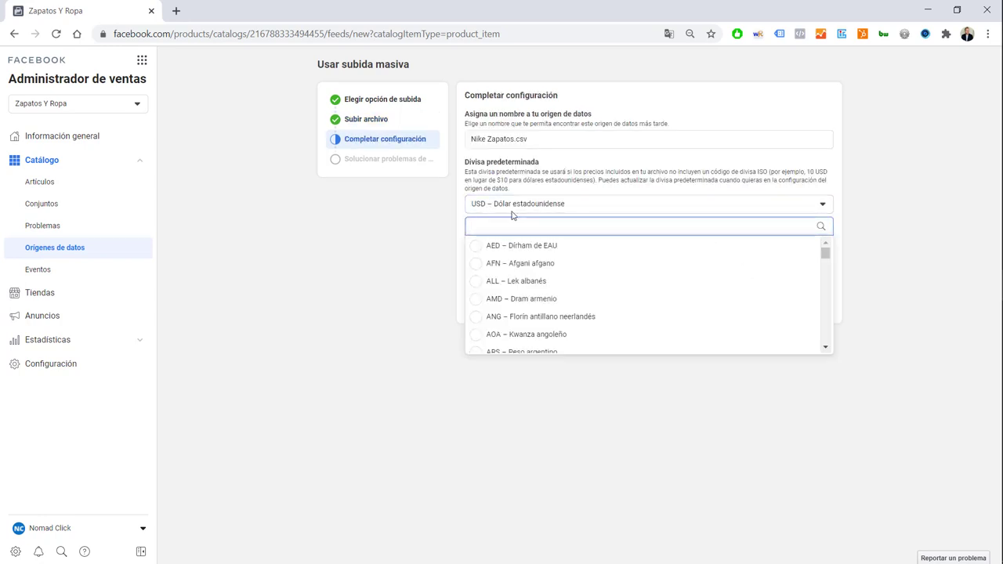
{"action": "type", "text": "eu"}
{"action": "left_click", "coordinate": [519, 245]}
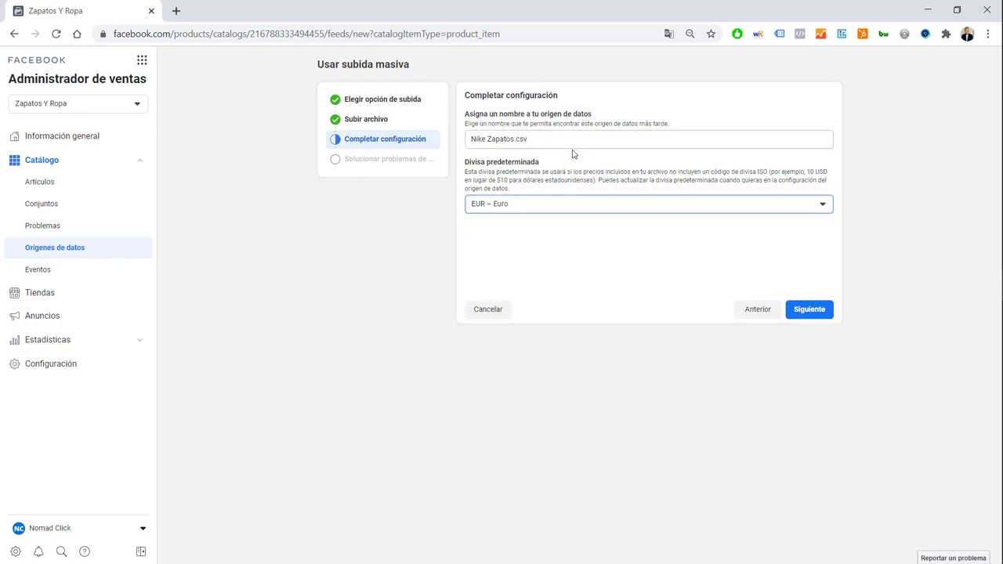
{"action": "left_click", "coordinate": [811, 310]}
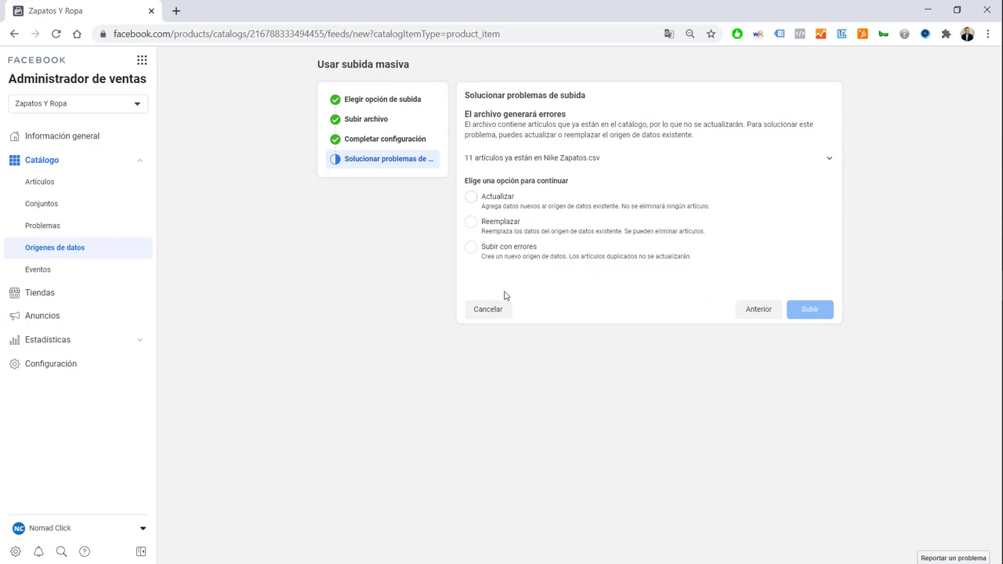
{"action": "left_click", "coordinate": [491, 312]}
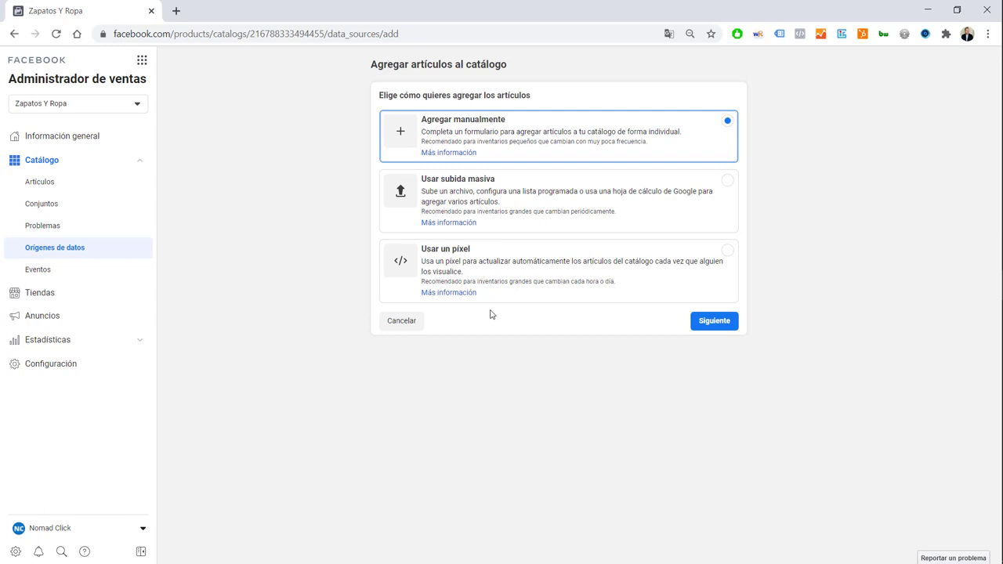
Step: Start a new bulk upload to the catalog using the Google Sheets option
{"action": "left_click", "coordinate": [507, 203]}
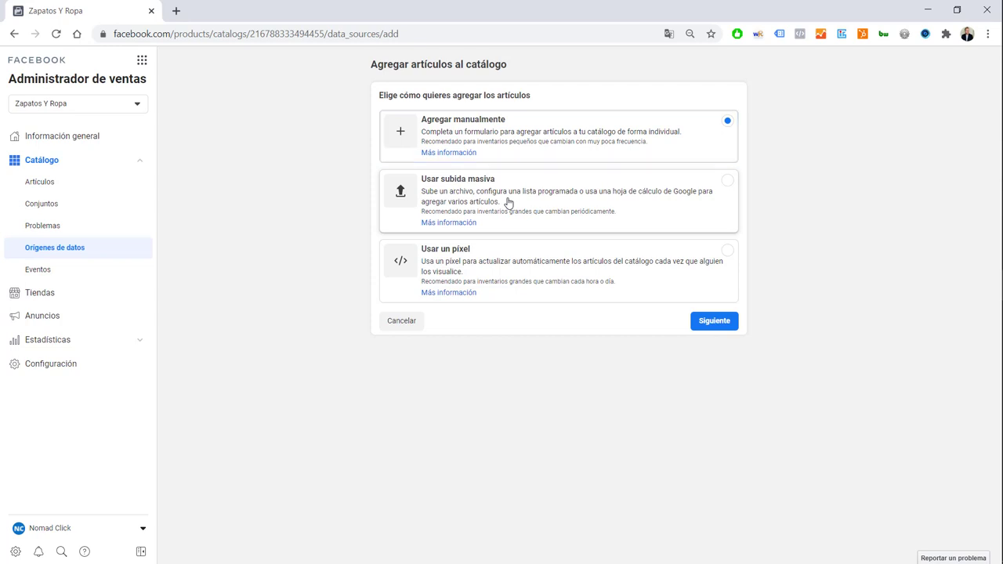
{"action": "left_click", "coordinate": [709, 323]}
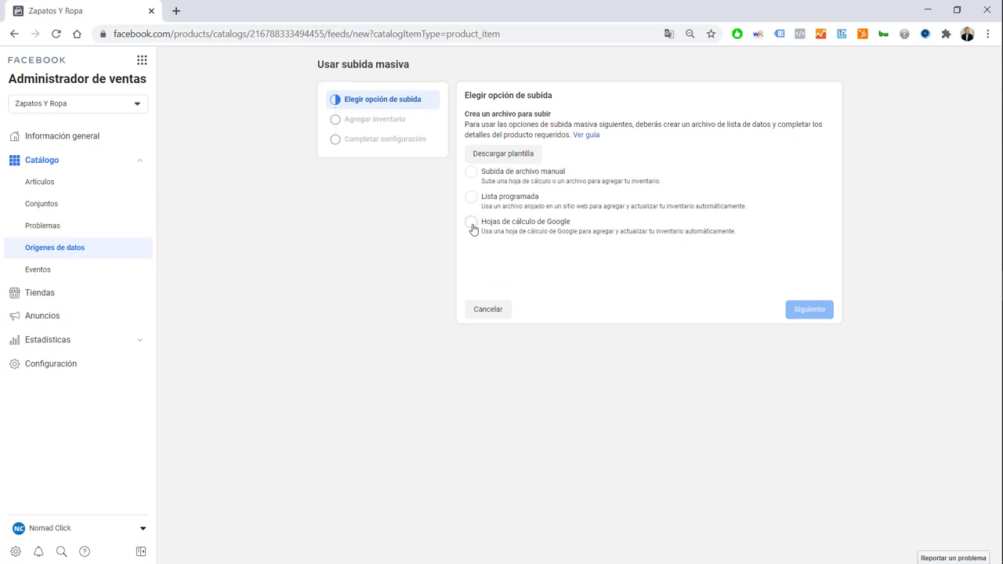
{"action": "left_click", "coordinate": [471, 225]}
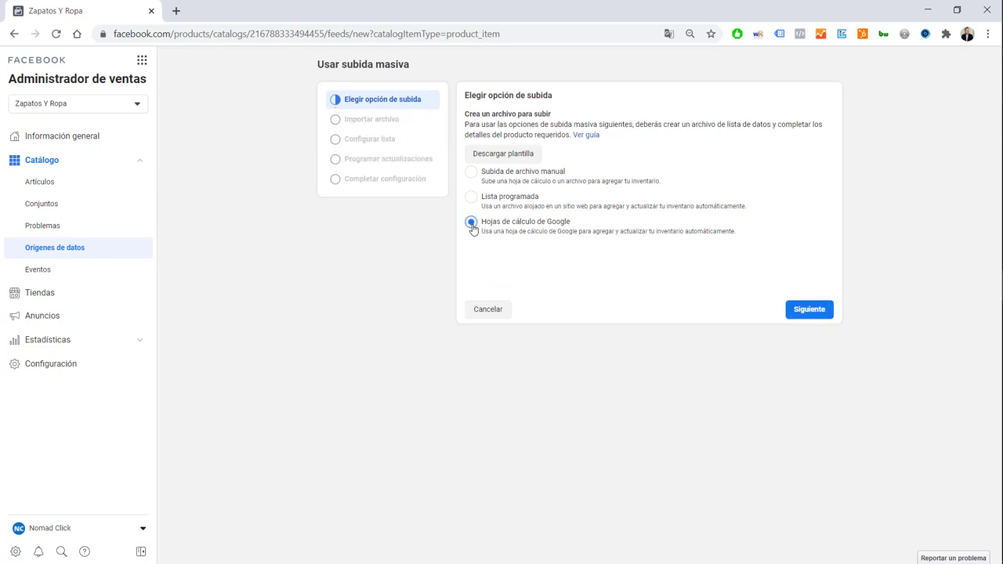
{"action": "left_click", "coordinate": [809, 311]}
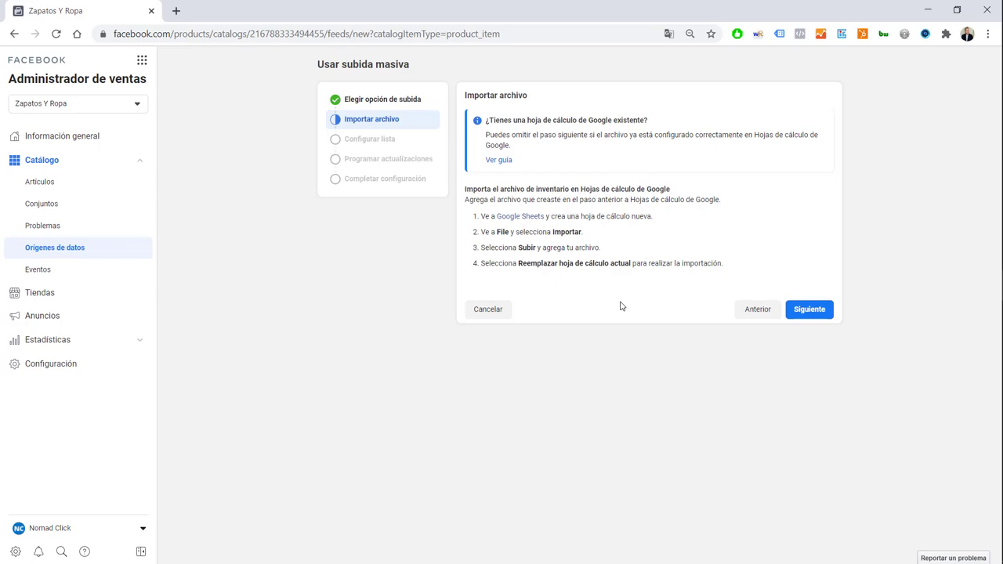
Step: Find Google Sheets through a web search in a new tab and create a blank spreadsheet
{"action": "key", "text": "ctrl+t"}
{"action": "type", "text": "google sheet"}
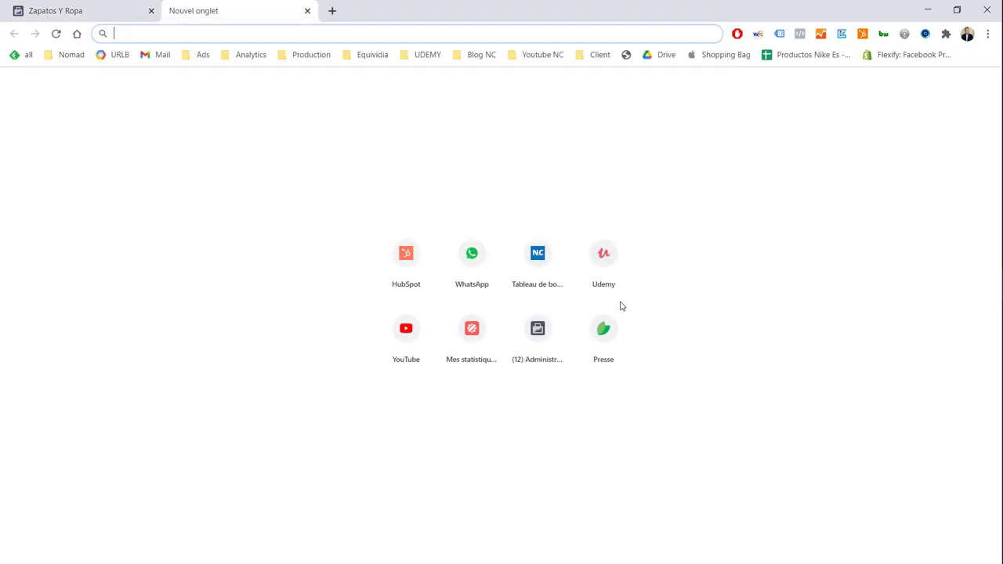
{"action": "key", "text": "Return"}
{"action": "left_click", "coordinate": [196, 441]}
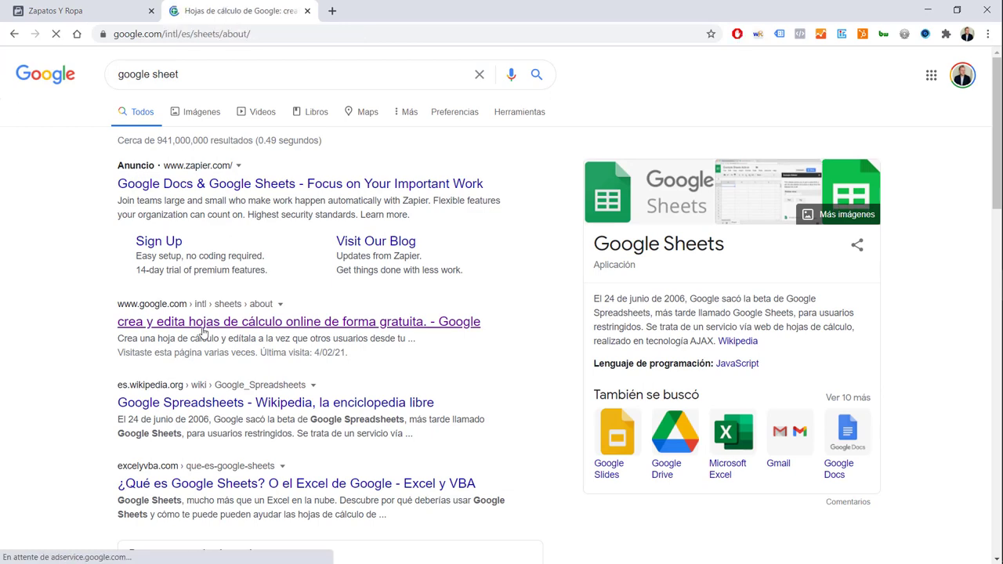
{"action": "left_click", "coordinate": [354, 460]}
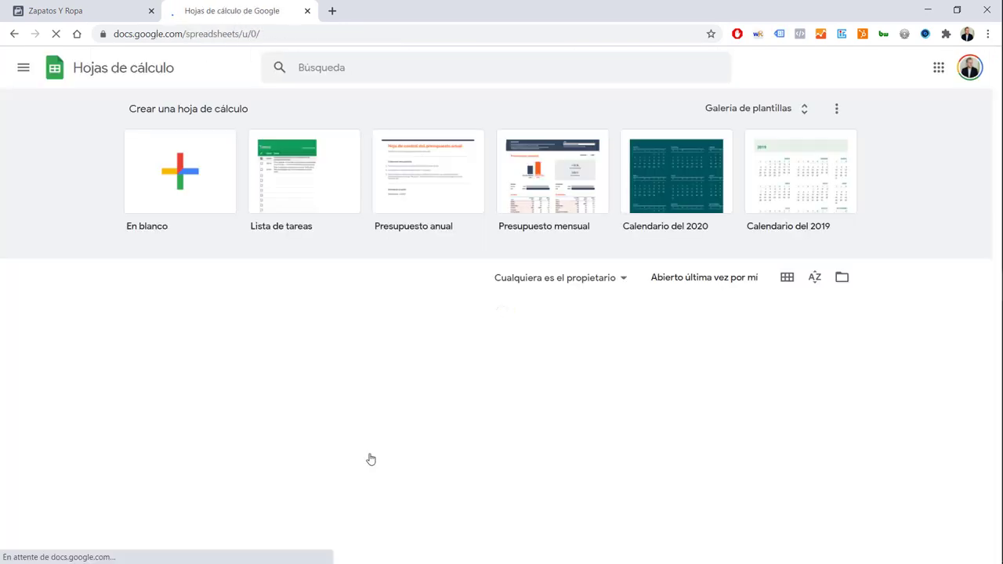
{"action": "left_click", "coordinate": [180, 197]}
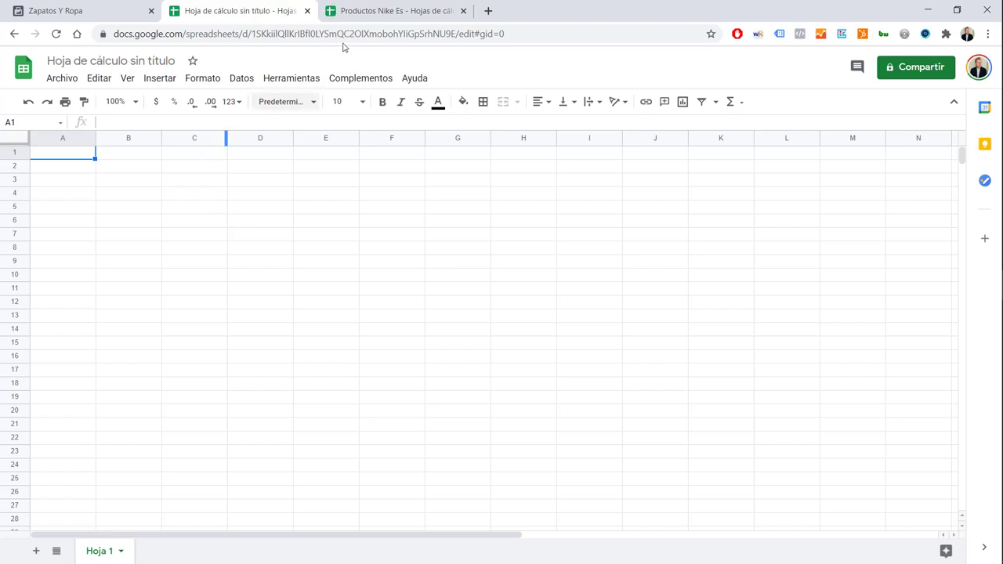
Step: Share the Productos Nike Es spreadsheet with anyone who has the link as Editor, and copy its link
{"action": "left_click", "coordinate": [380, 13]}
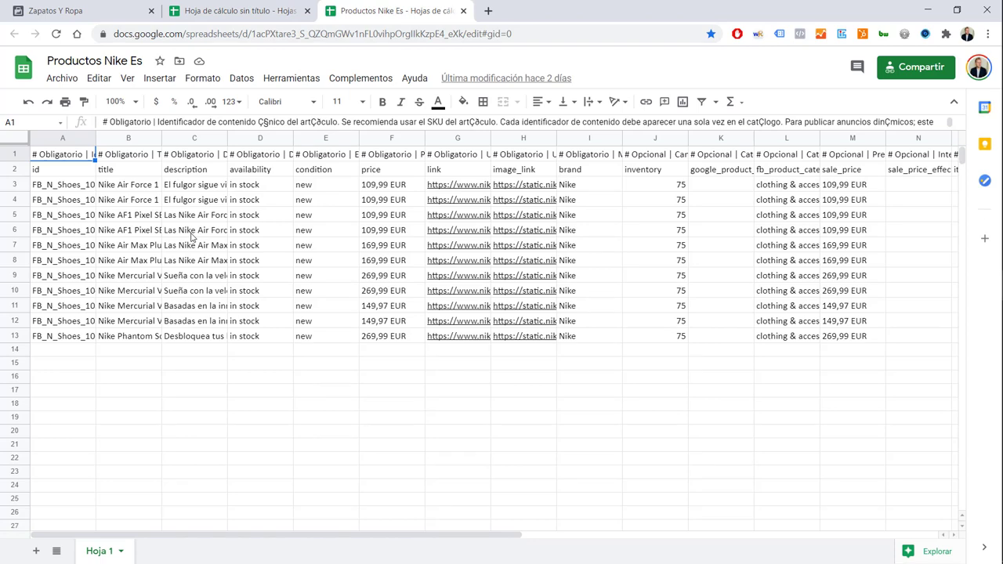
{"action": "left_click", "coordinate": [903, 69]}
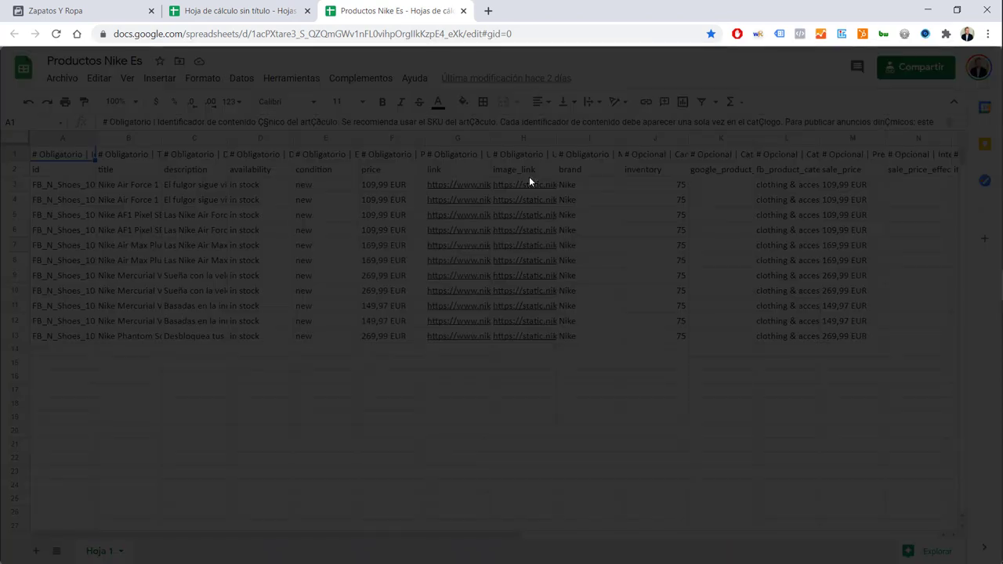
{"action": "left_click", "coordinate": [607, 385]}
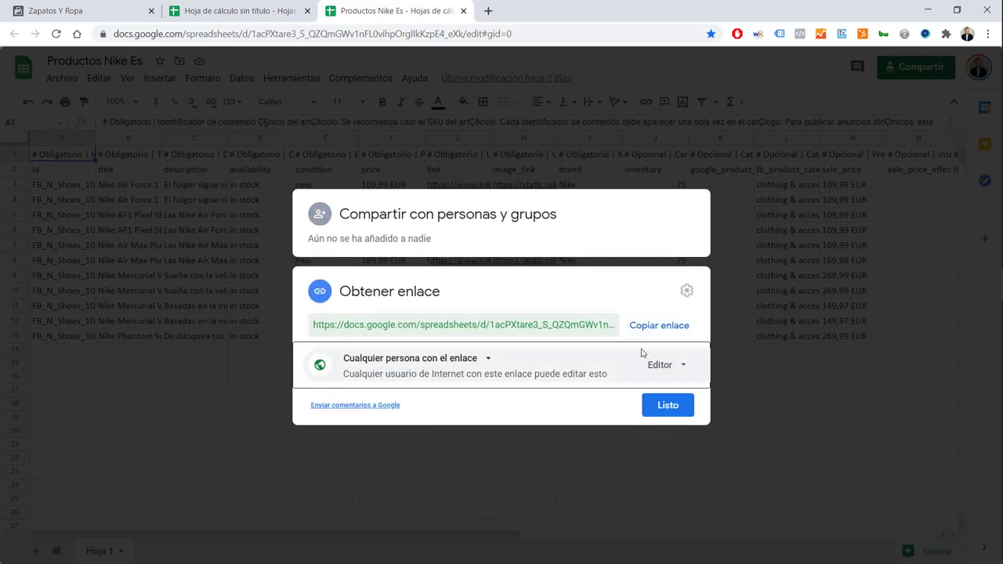
{"action": "left_click", "coordinate": [663, 328]}
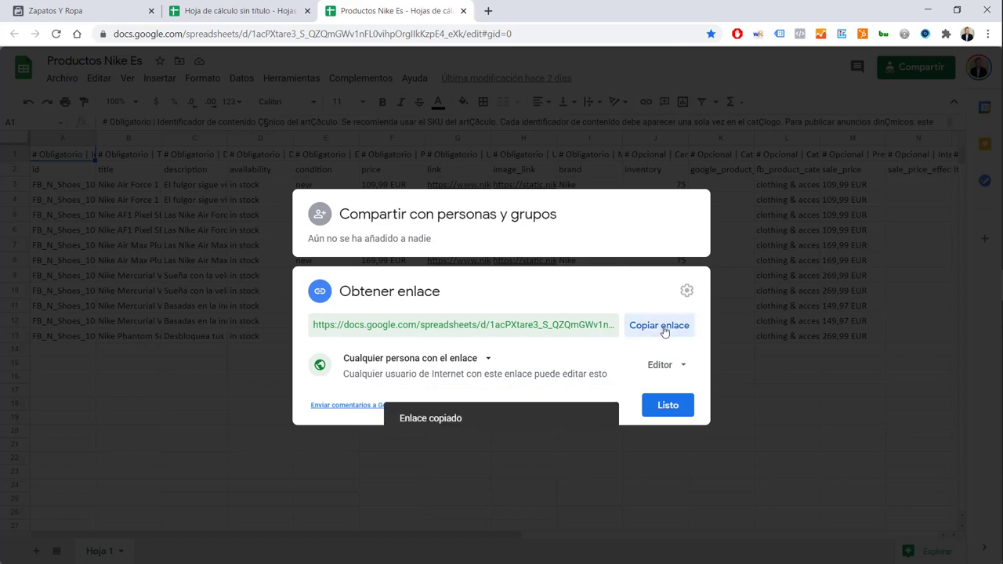
{"action": "left_click", "coordinate": [670, 406]}
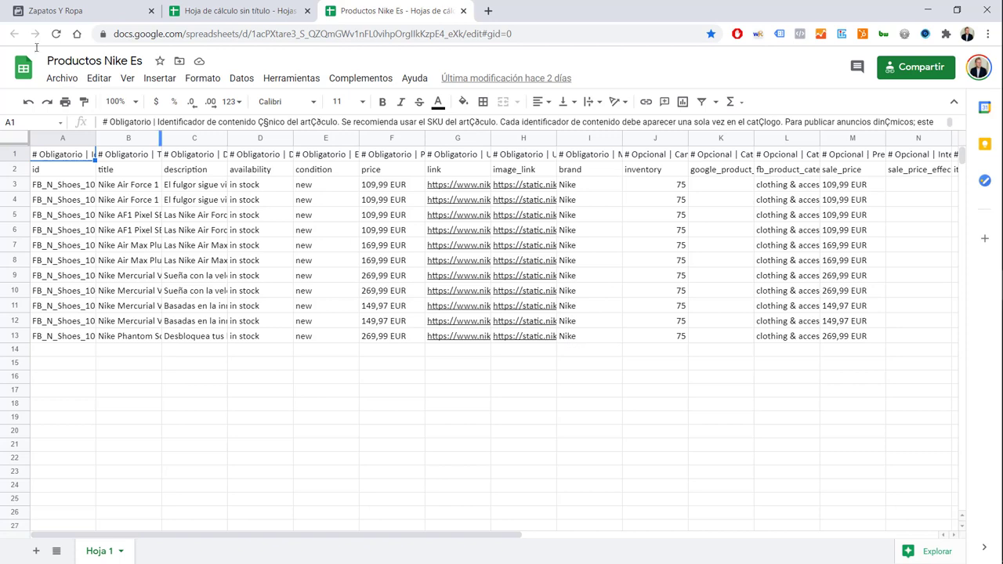
Step: Enter the copied Productos Nike Es sharing link as the feed URL in the catalog's bulk upload and continue to scheduling
{"action": "key", "text": "ctrl+1"}
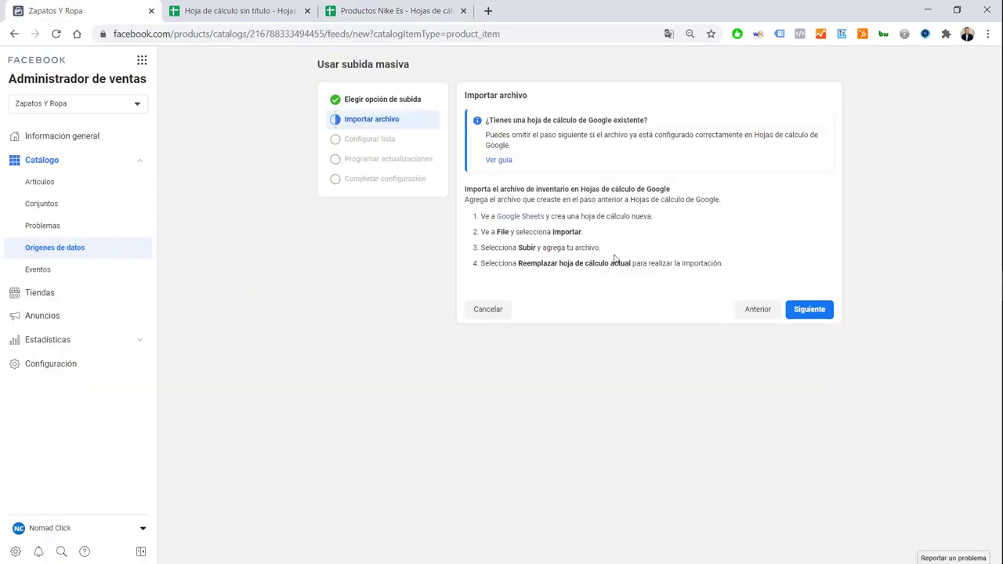
{"action": "left_click", "coordinate": [818, 311]}
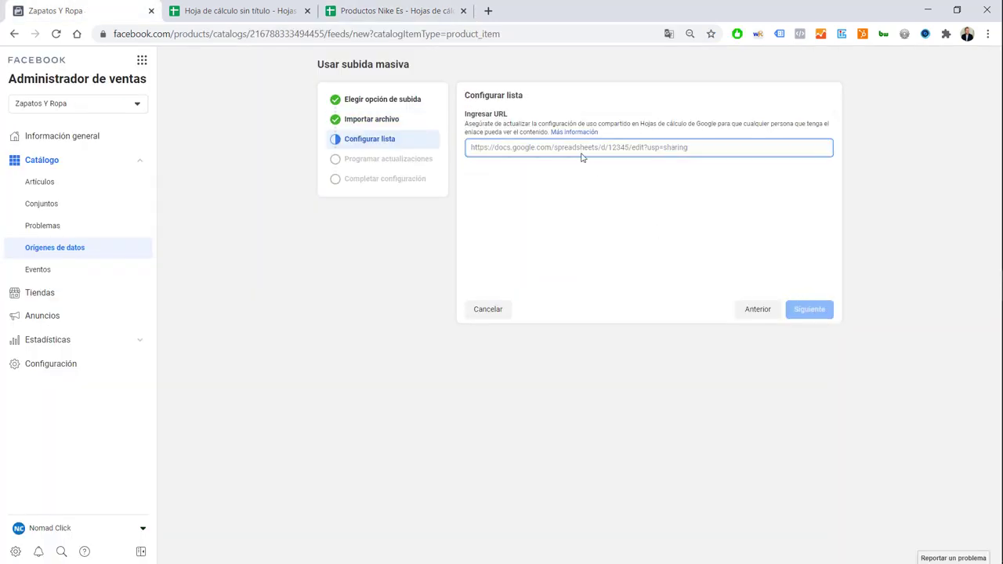
{"action": "key", "text": "ctrl+v"}
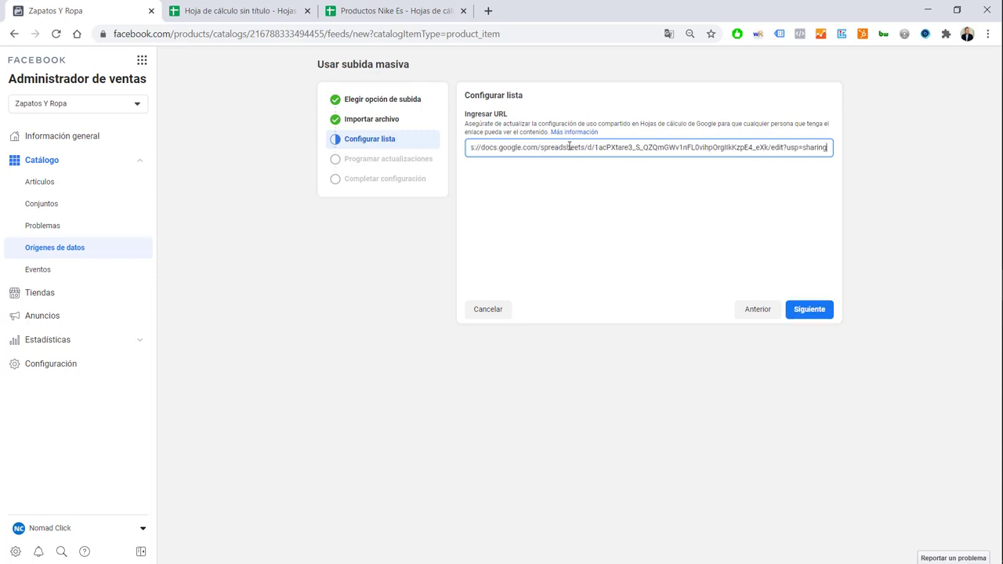
{"action": "left_click", "coordinate": [809, 310]}
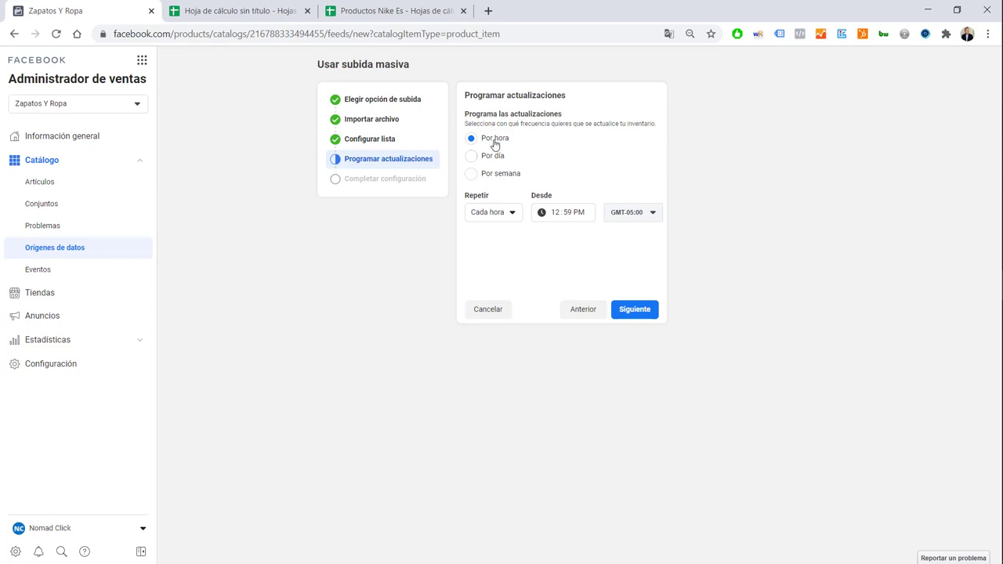
Step: Schedule the feed's updates daily at 08:00 AM, GMT-05:00, and continue to the final configuration
{"action": "left_click", "coordinate": [471, 157]}
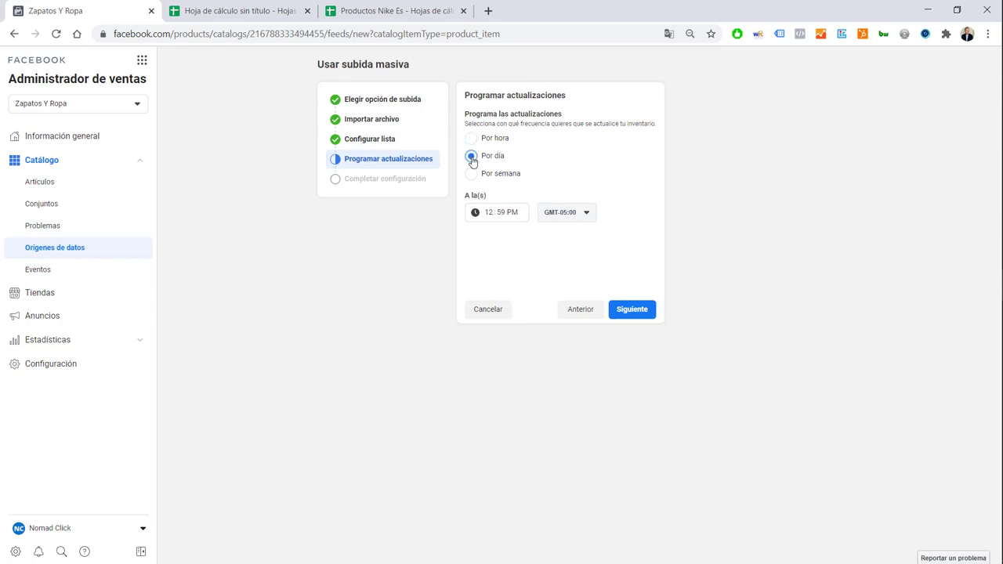
{"action": "left_click", "coordinate": [503, 212]}
{"action": "key", "text": "Left"}
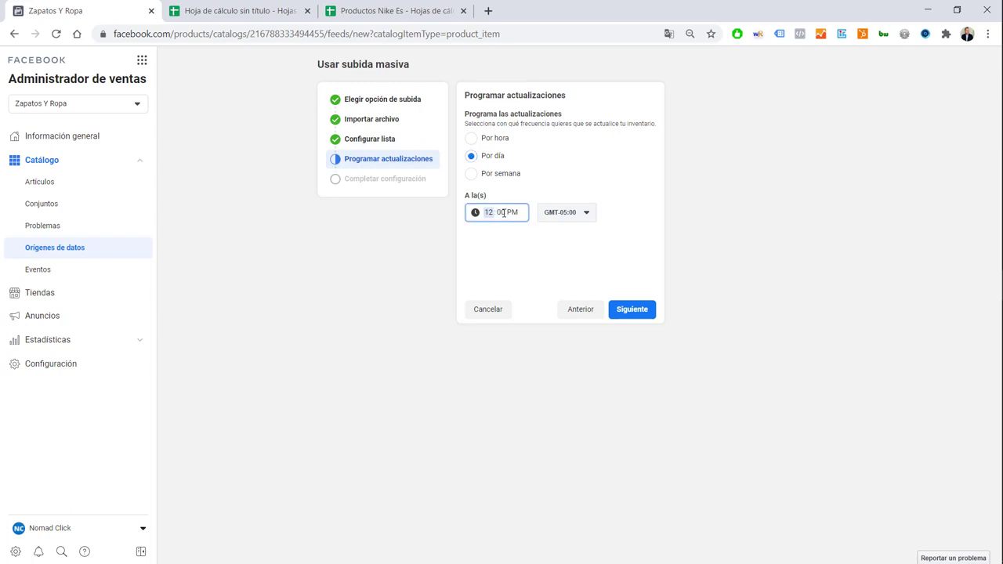
{"action": "type", "text": "8"}
{"action": "left_click", "coordinate": [354, 134]}
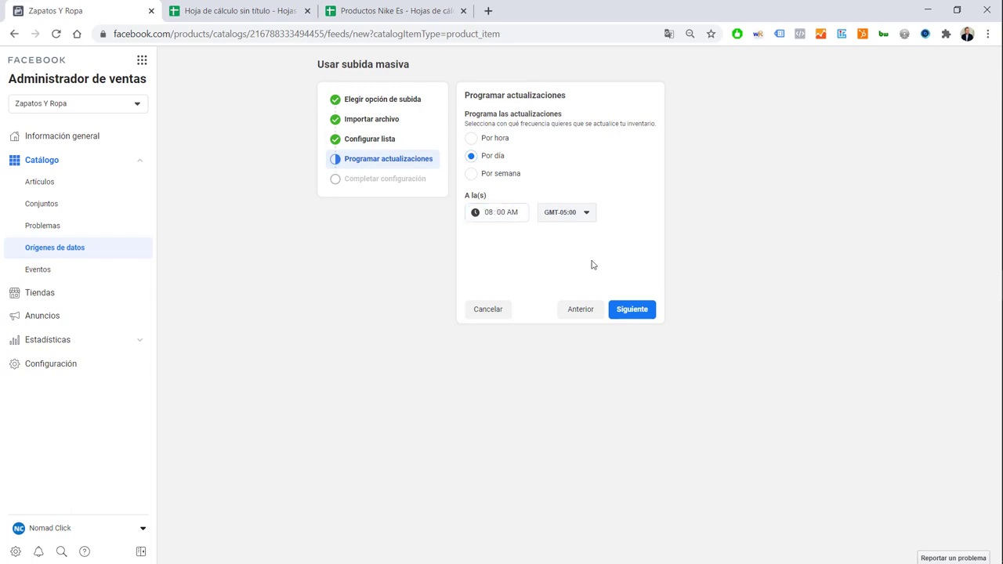
{"action": "left_click", "coordinate": [639, 307]}
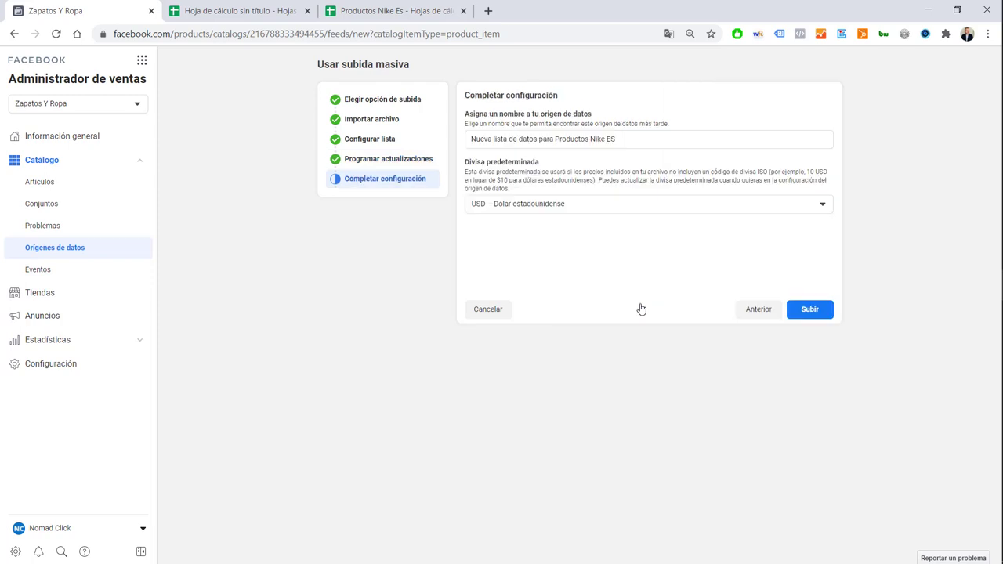
Step: Set the data source's default currency to EUR – Euro and upload the Productos Nike ES feed
{"action": "left_click", "coordinate": [589, 210]}
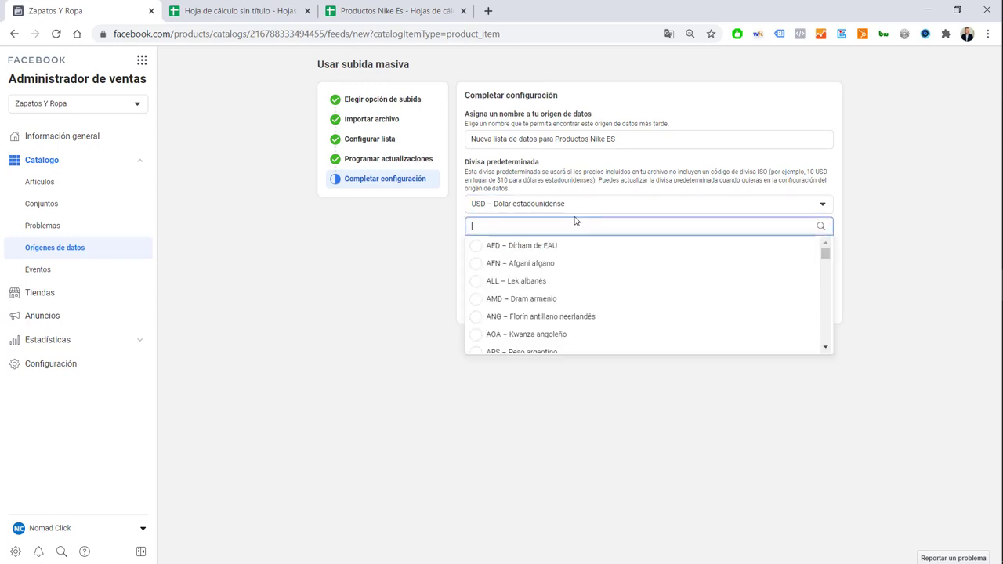
{"action": "type", "text": "eu"}
{"action": "left_click", "coordinate": [539, 250]}
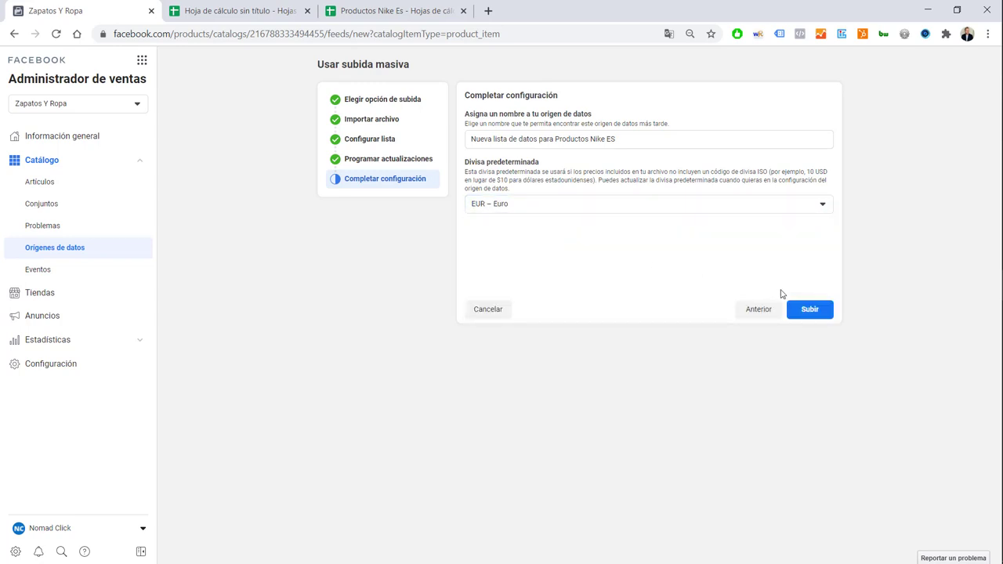
{"action": "left_click", "coordinate": [809, 310]}
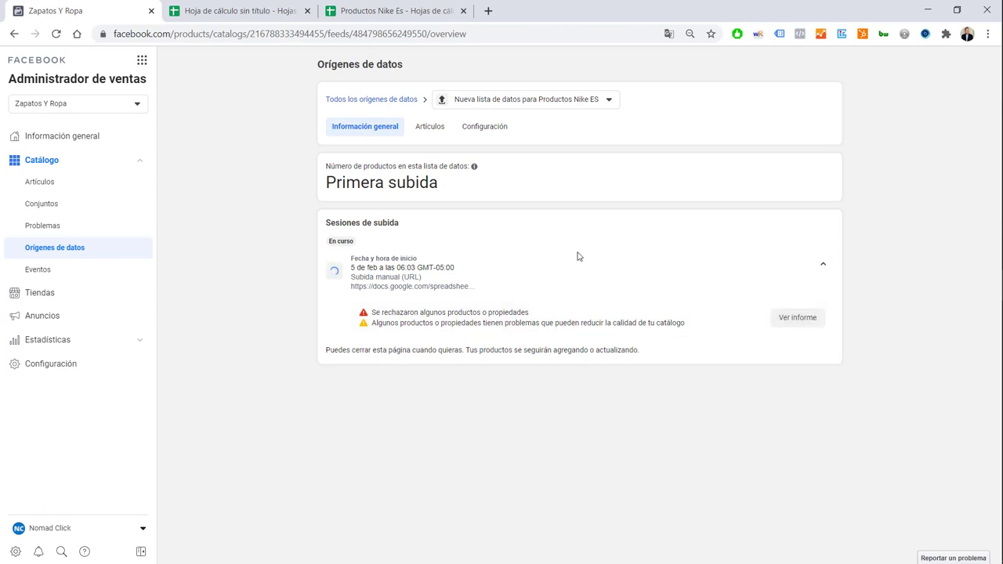
Step: Start another bulk upload from the catalog's data sources using the scheduled list option, and continue to the list configuration
{"action": "left_click", "coordinate": [53, 249]}
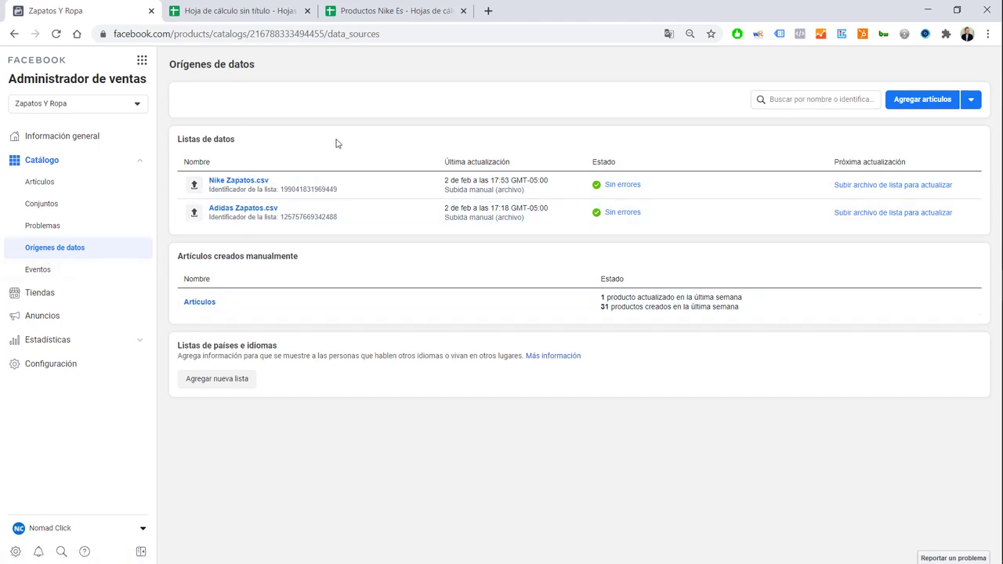
{"action": "left_click", "coordinate": [922, 104]}
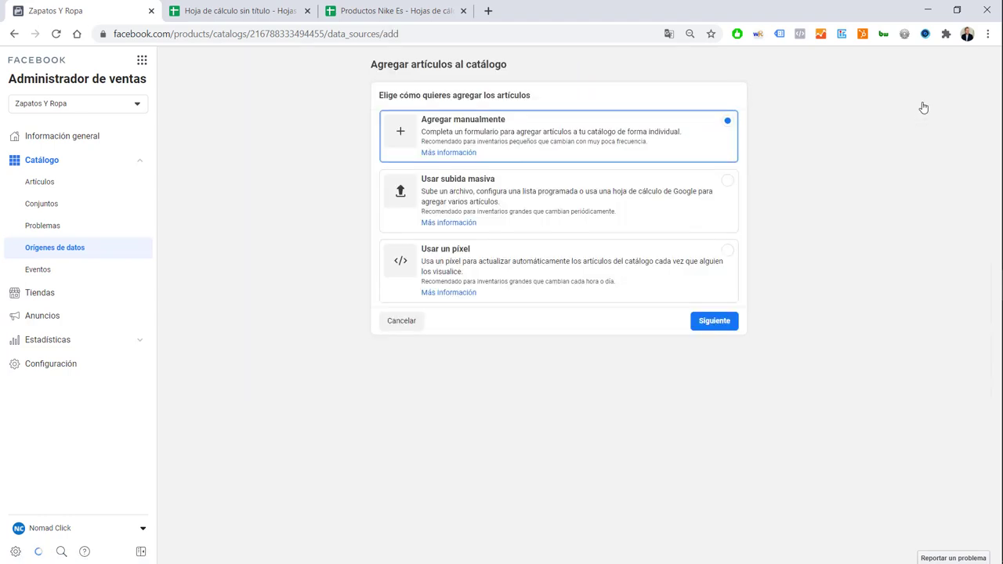
{"action": "left_click", "coordinate": [601, 188]}
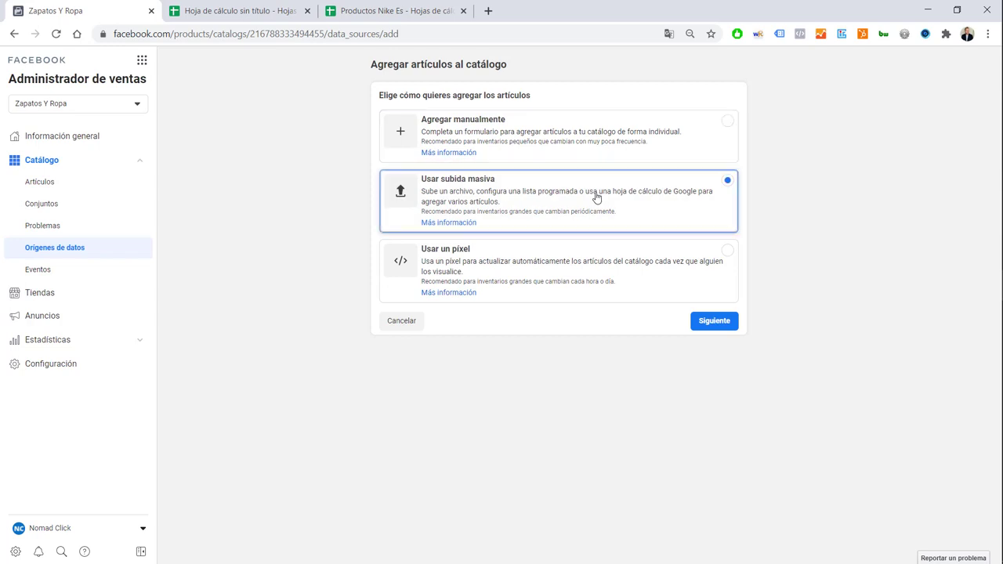
{"action": "left_click", "coordinate": [716, 325]}
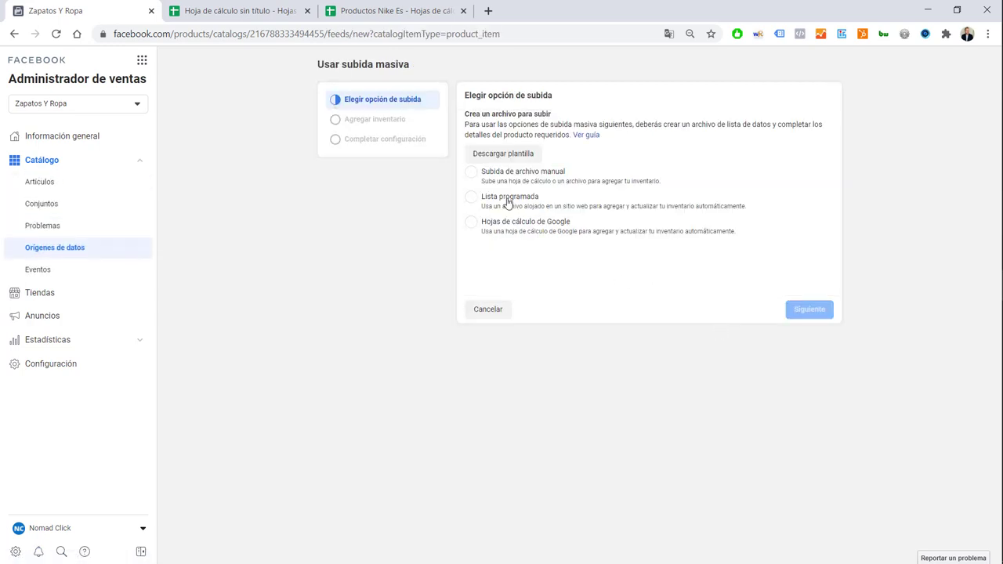
{"action": "left_click", "coordinate": [507, 203]}
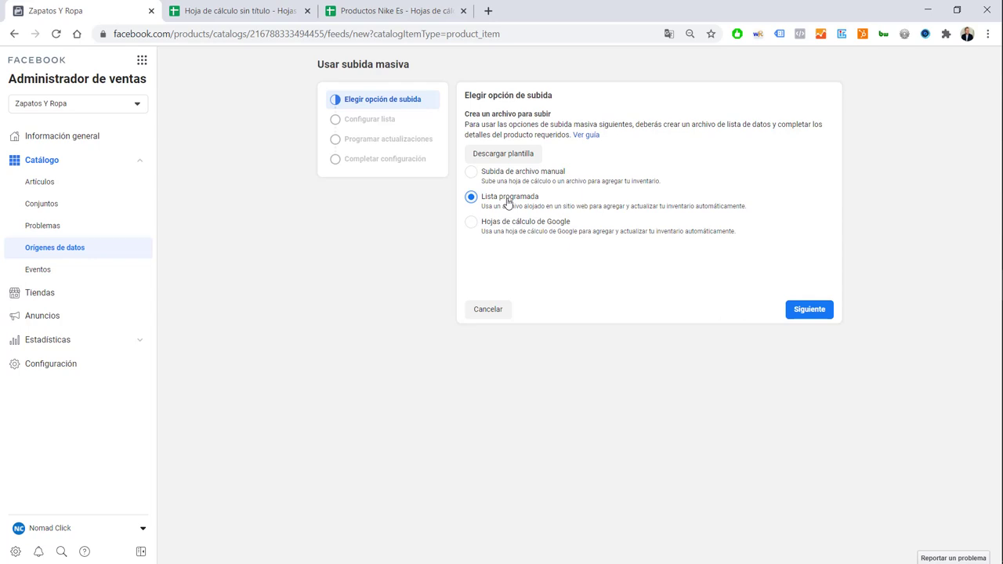
{"action": "left_click", "coordinate": [801, 309]}
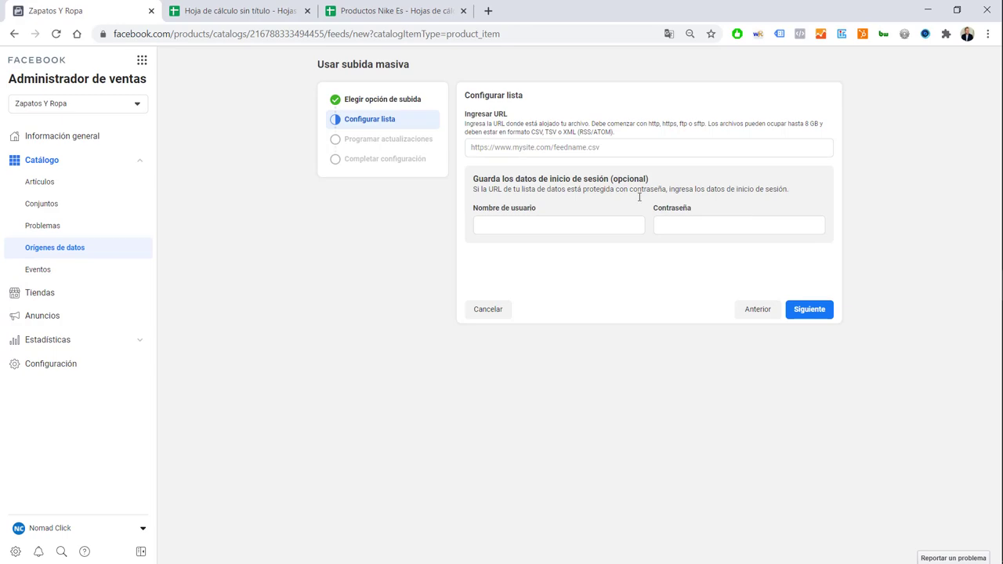
Step: Find the Flexify: Facebook Product Feed app for Shopify in a new tab and examine its pricing plans
{"action": "left_click", "coordinate": [488, 11]}
{"action": "type", "text": "fleixfy"}
{"action": "key", "text": "Return"}
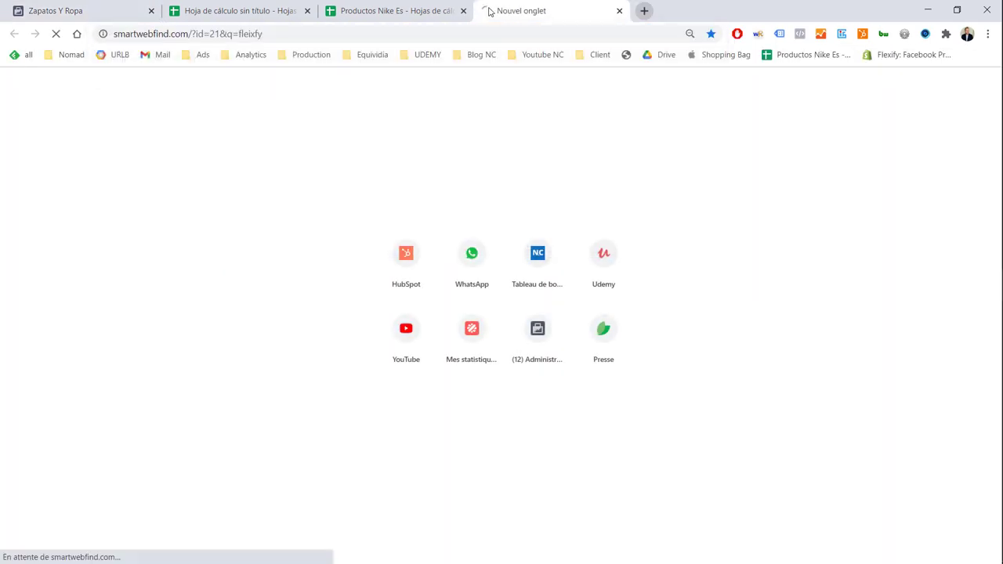
{"action": "left_click", "coordinate": [204, 231]}
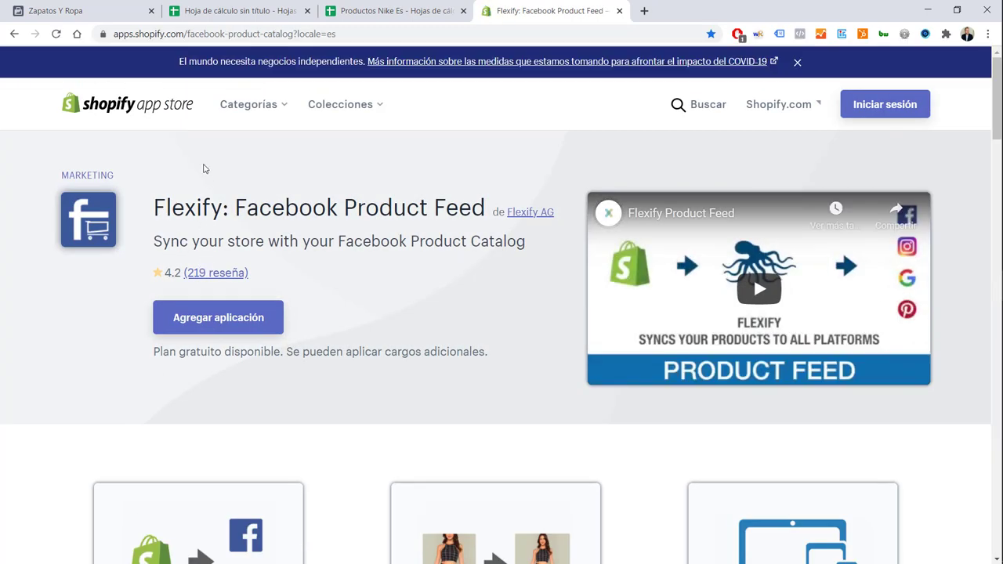
{"action": "scroll", "coordinate": [293, 238], "scroll_direction": "down", "scroll_amount": 7}
{"action": "scroll", "coordinate": [294, 243], "scroll_direction": "down", "scroll_amount": 10}
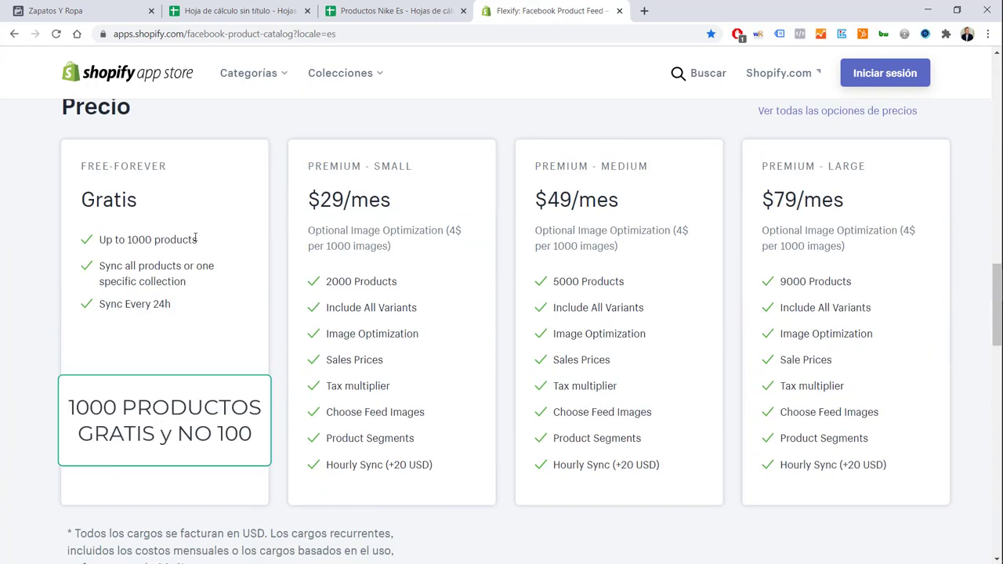
{"action": "scroll", "coordinate": [193, 242], "scroll_direction": "up", "scroll_amount": 10}
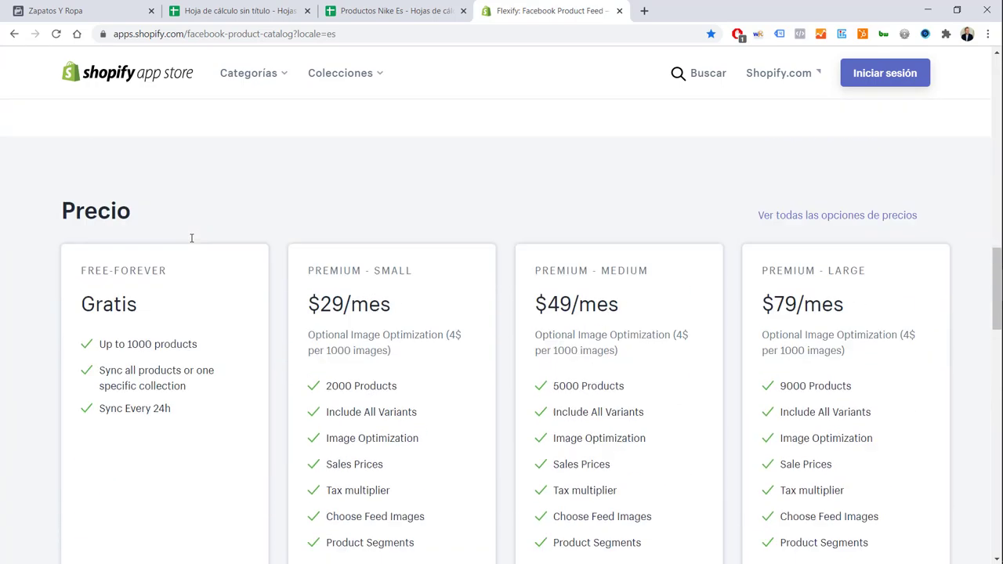
{"action": "scroll", "coordinate": [195, 256], "scroll_direction": "up", "scroll_amount": 5}
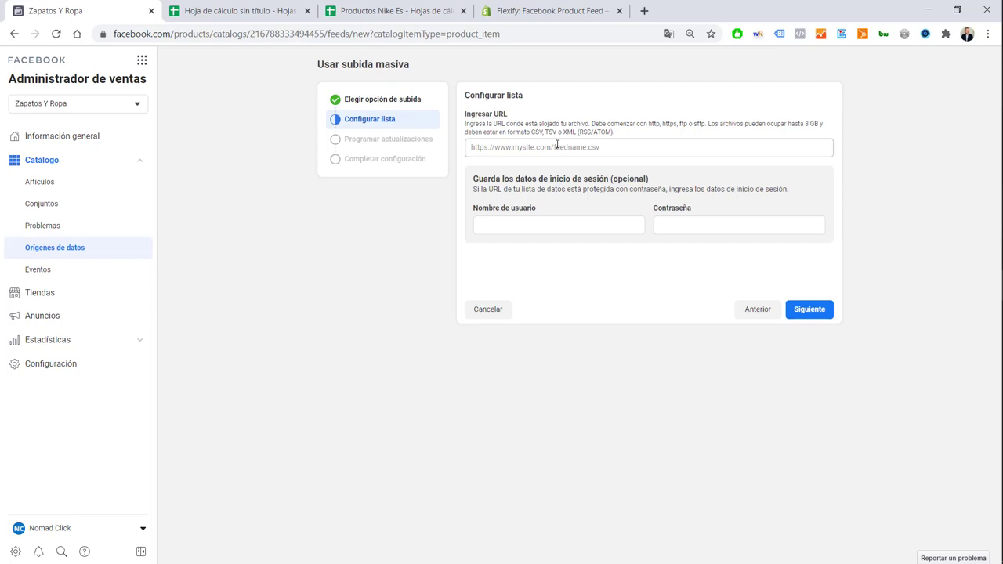
Step: Return to the catalog's scheduled list configuration and begin entering the feed URL
{"action": "left_click", "coordinate": [557, 145]}
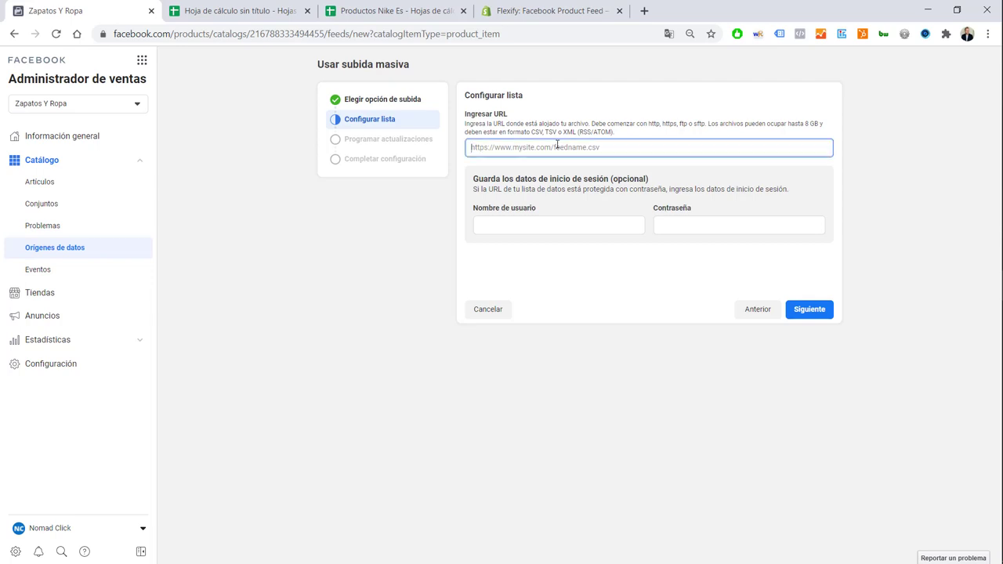